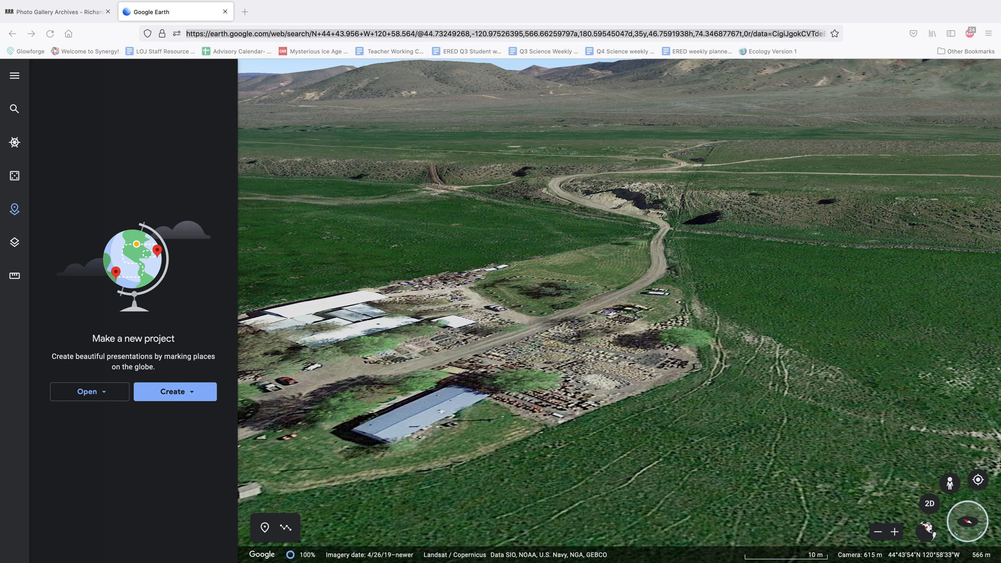
{"action": "left_click", "coordinate": [17, 76]}
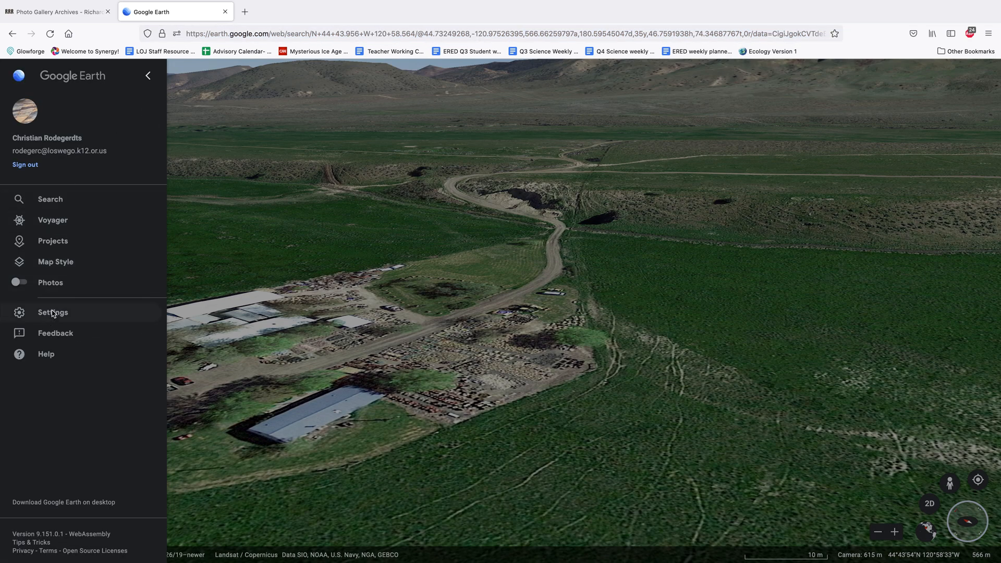
{"action": "left_click", "coordinate": [148, 77]}
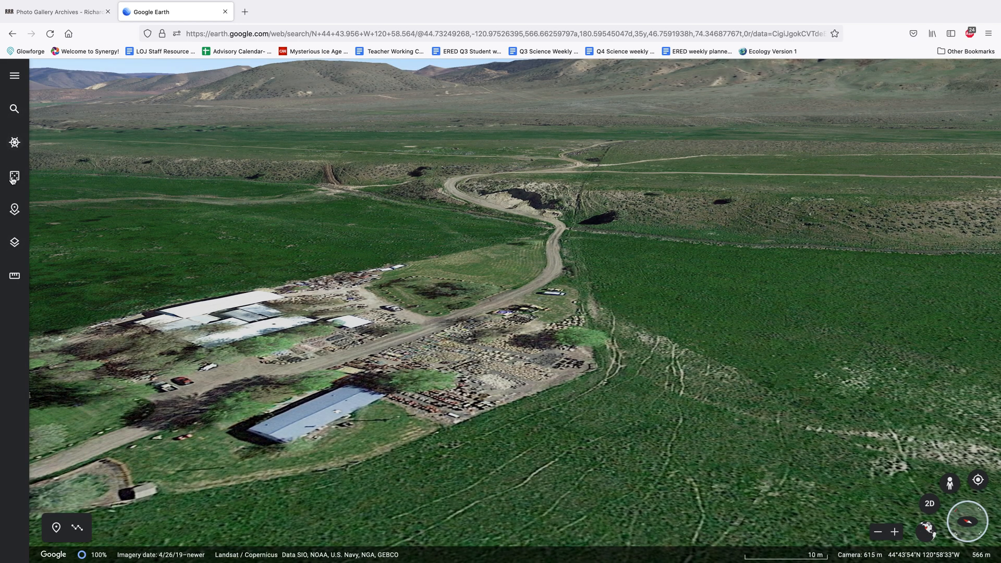
Step: Create a new project stored in Google Drive
{"action": "left_click", "coordinate": [16, 209]}
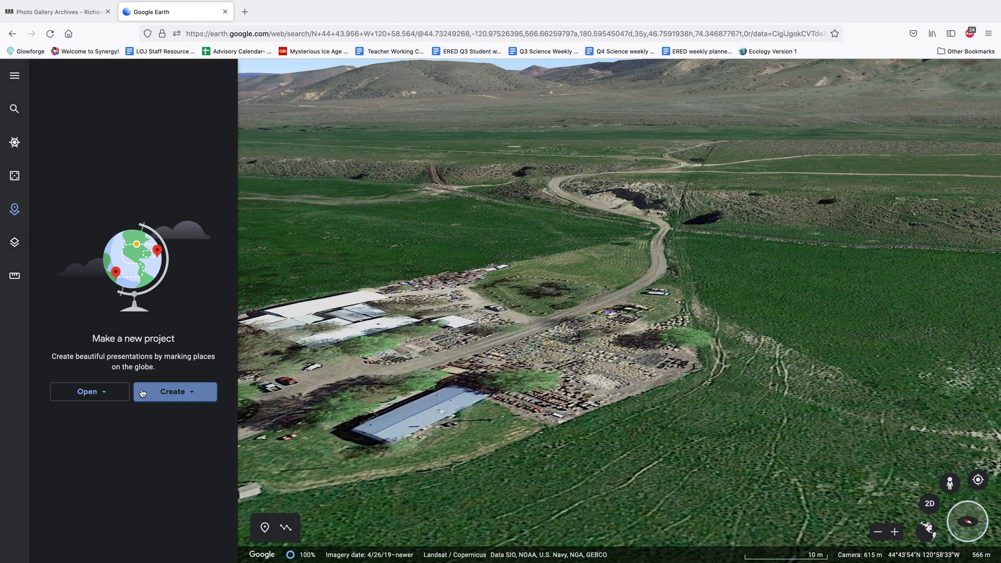
{"action": "left_click", "coordinate": [192, 396]}
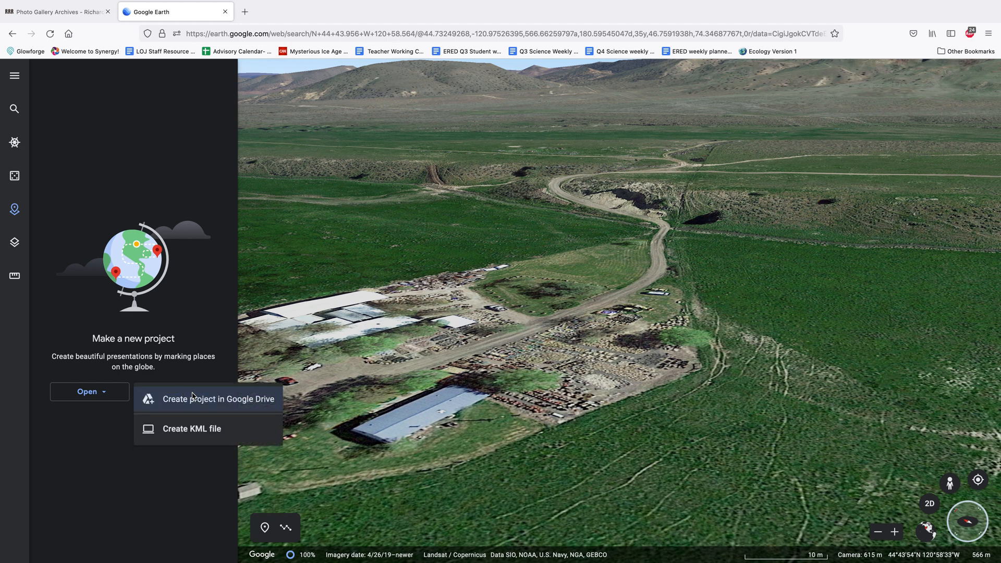
{"action": "left_click", "coordinate": [193, 399]}
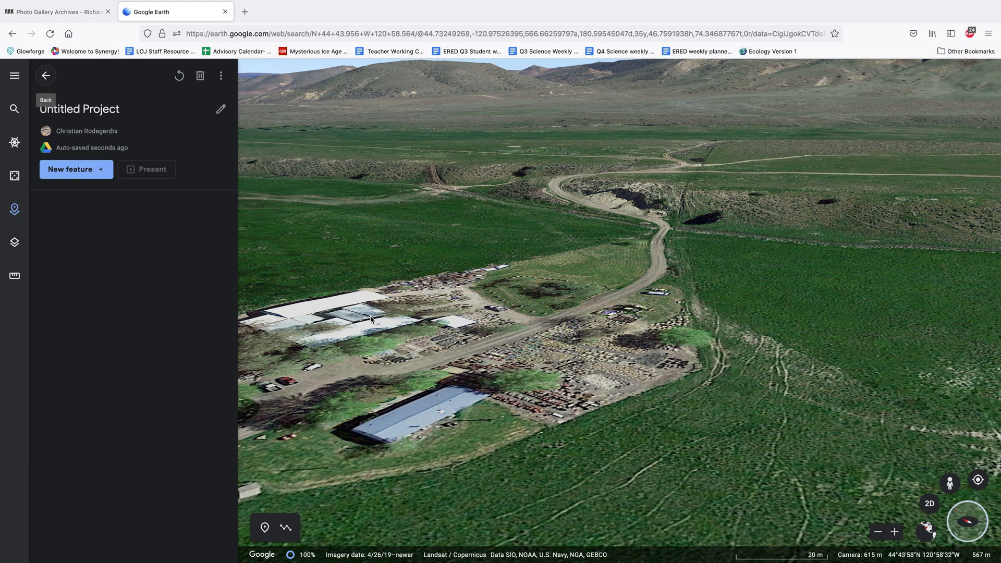
Step: Rename the untitled project as Rock Field Trip
{"action": "double_click", "coordinate": [83, 109]}
{"action": "triple_click", "coordinate": [112, 117]}
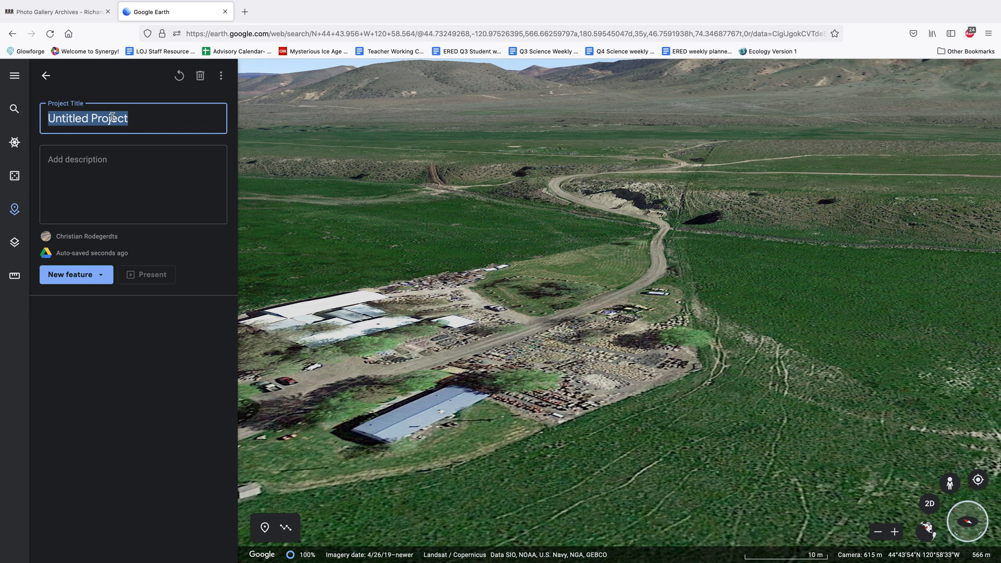
{"action": "type", "text": "Rock Field Trip"}
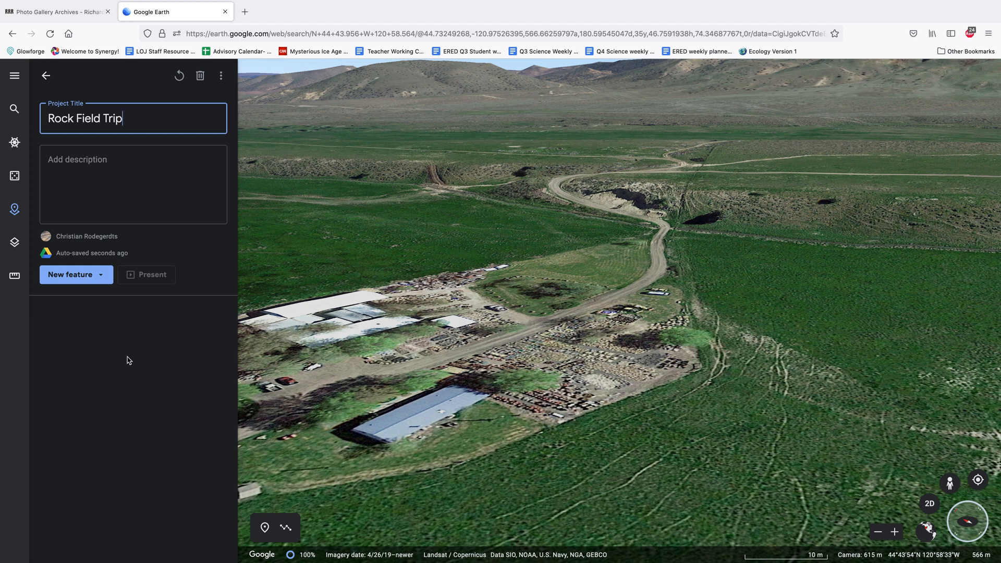
{"action": "left_click", "coordinate": [187, 134]}
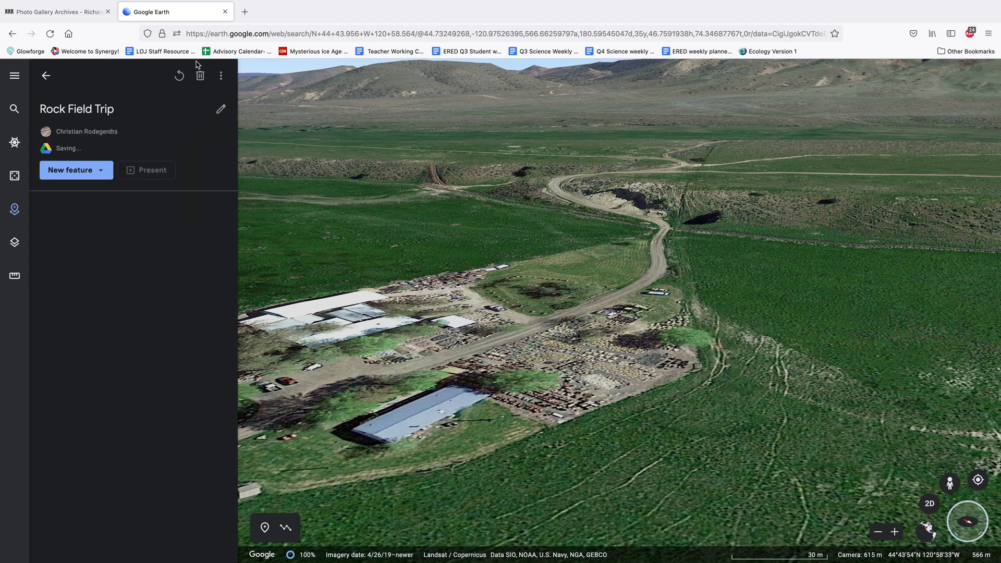
Step: Search for Lake Oswego Junior High School by its street address, fly there and dismiss the place's information card
{"action": "left_click", "coordinate": [15, 108]}
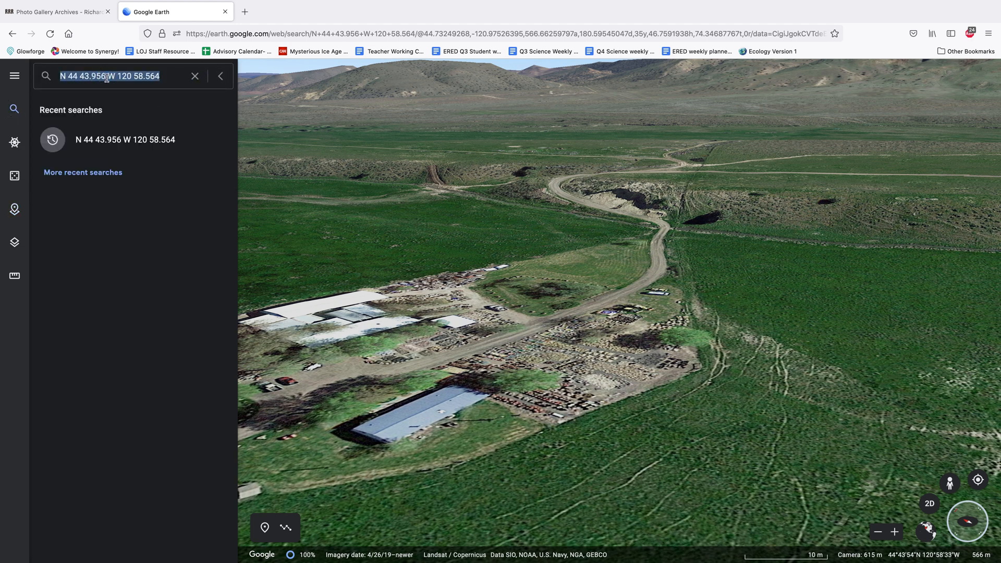
{"action": "type", "text": "2"}
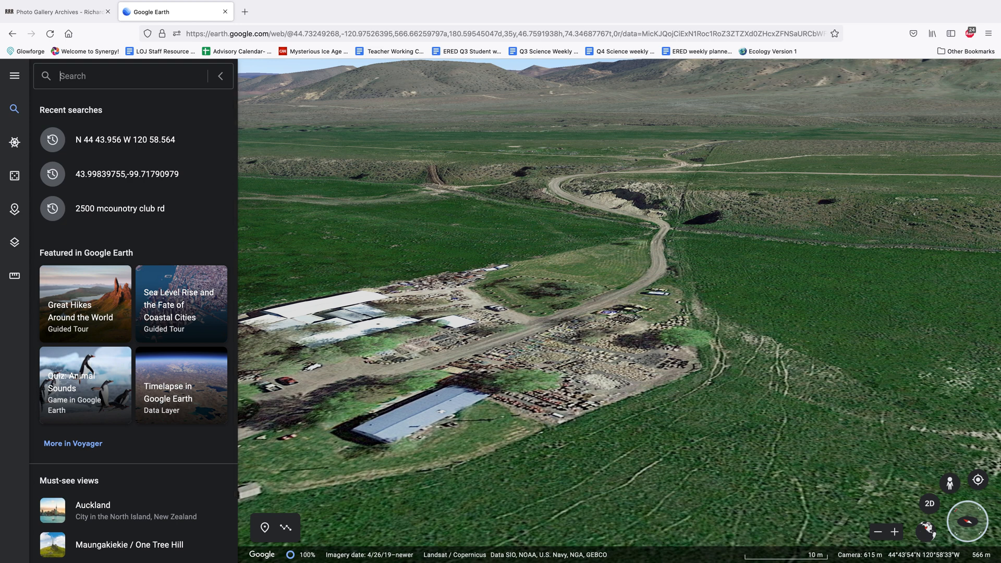
{"action": "type", "text": "500 c"}
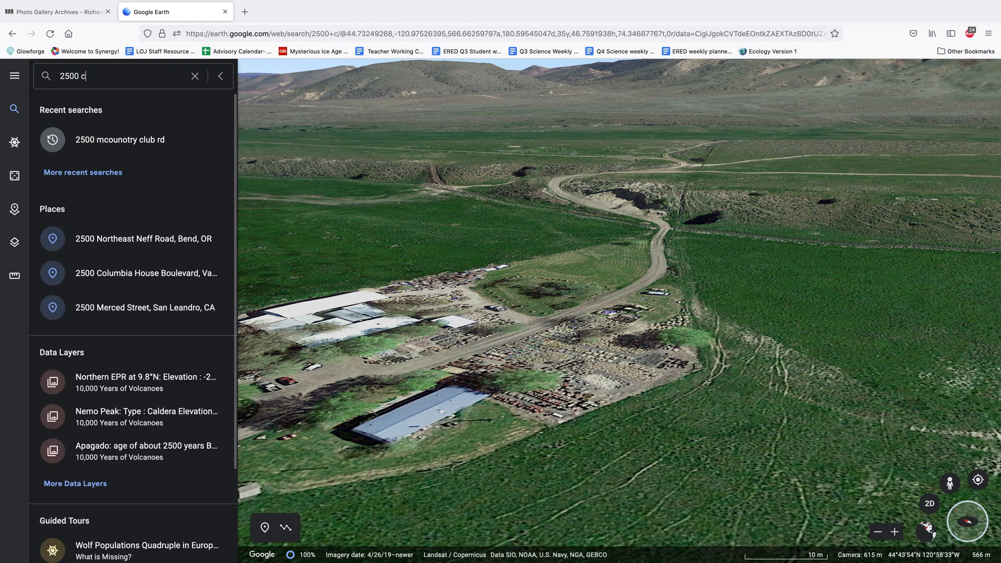
{"action": "type", "text": "oun"}
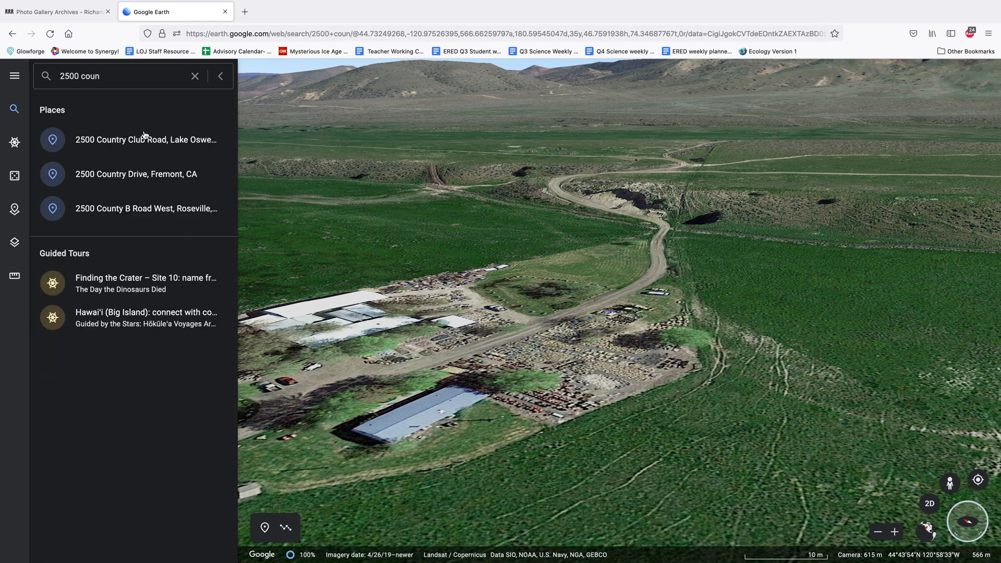
{"action": "left_click", "coordinate": [150, 151]}
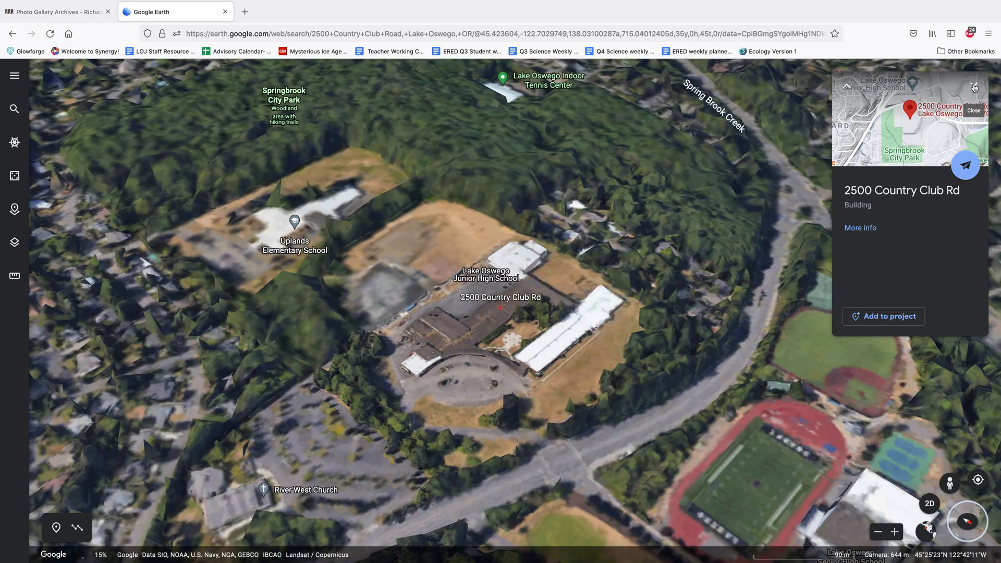
{"action": "left_click", "coordinate": [973, 87]}
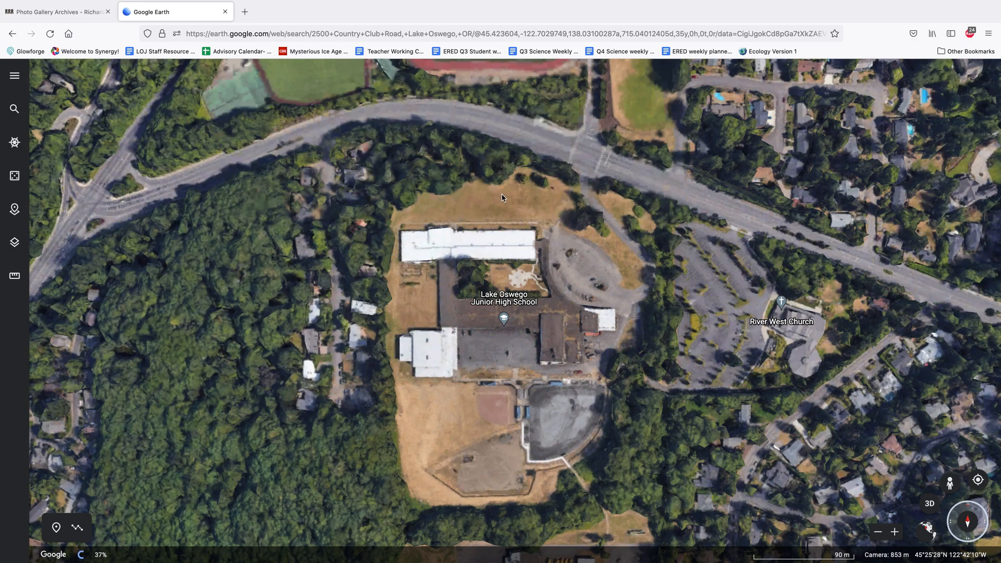
Step: Add a placemark titled LOJHS on the round patio in the school's courtyard, seen in a tilted 3D view
{"action": "scroll", "coordinate": [500, 198], "scroll_direction": "up", "scroll_amount": 3}
{"action": "scroll", "coordinate": [502, 197], "scroll_direction": "up", "scroll_amount": 5}
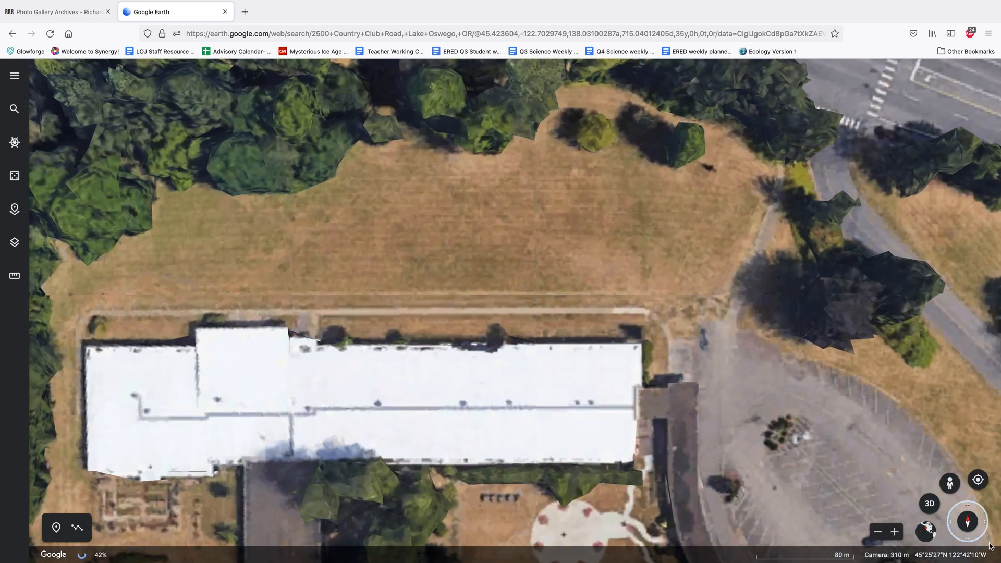
{"action": "left_click", "coordinate": [928, 532]}
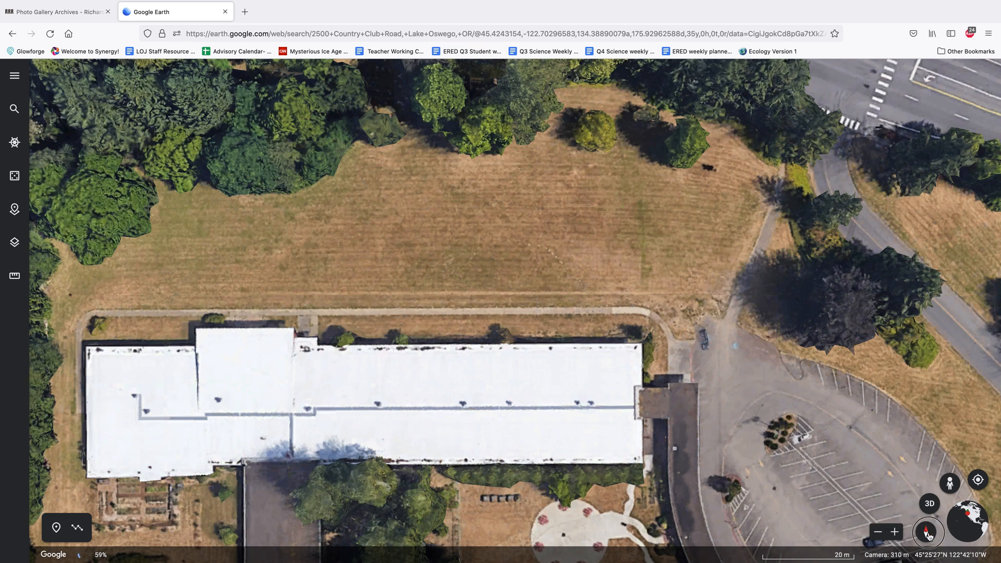
{"action": "left_click", "coordinate": [928, 530]}
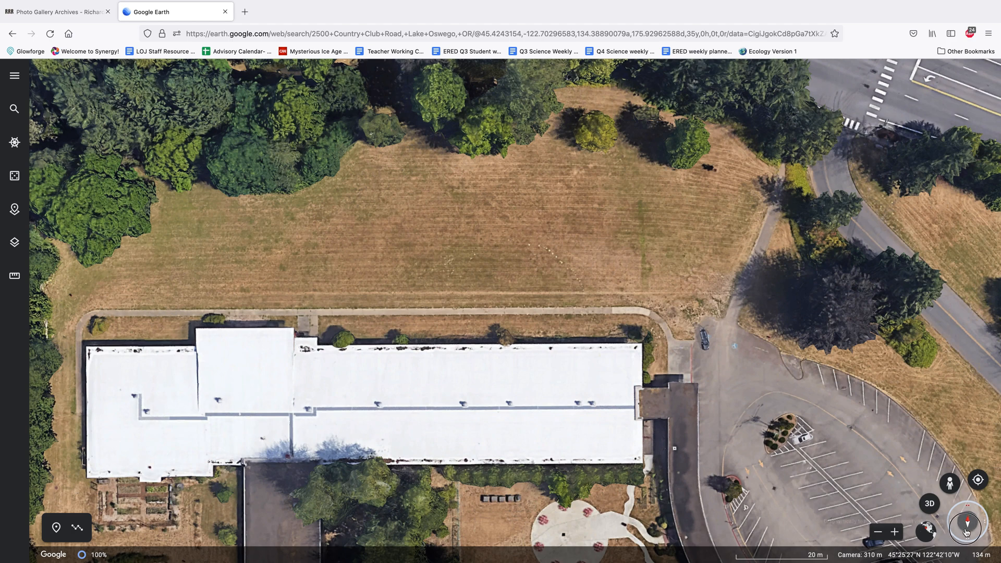
{"action": "left_click_drag", "start_coordinate": [965, 533], "coordinate": [960, 472]}
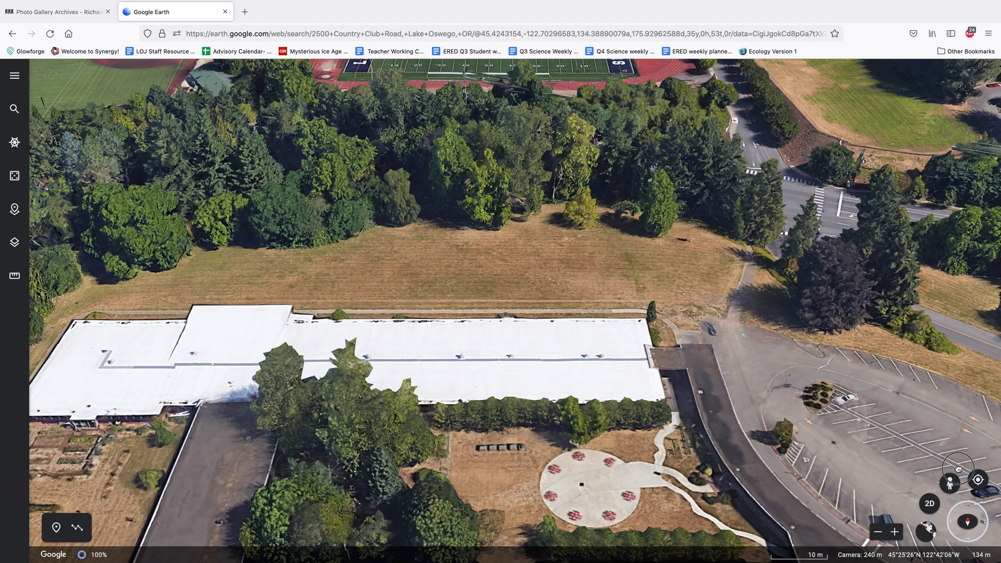
{"action": "left_click_drag", "start_coordinate": [931, 461], "coordinate": [872, 374]}
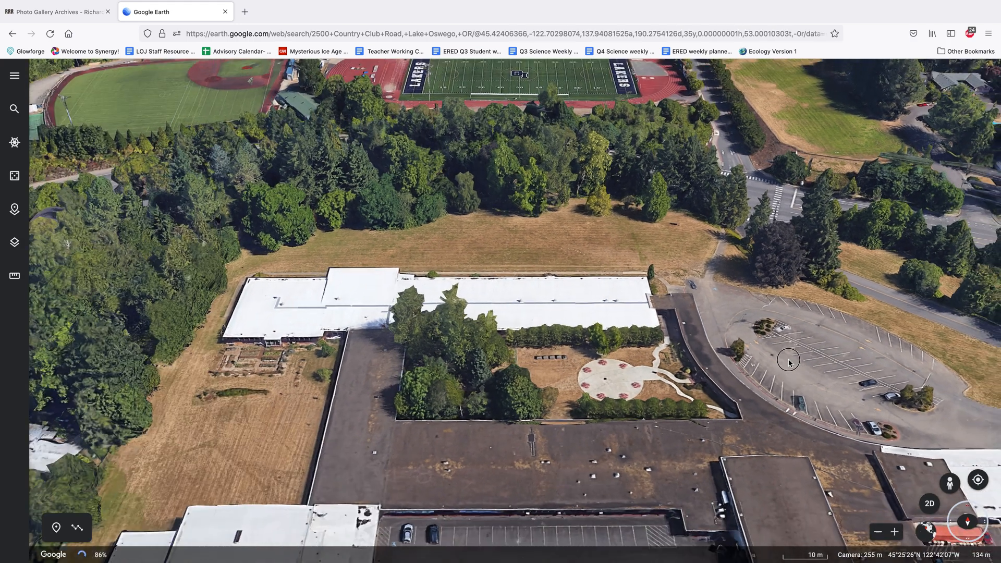
{"action": "left_click_drag", "start_coordinate": [785, 352], "coordinate": [770, 326]}
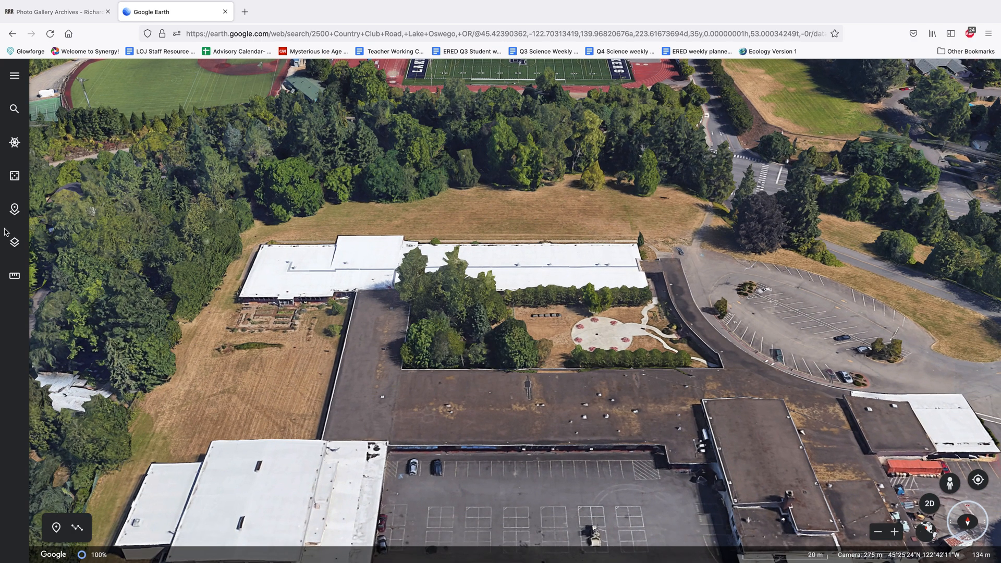
{"action": "left_click", "coordinate": [56, 528]}
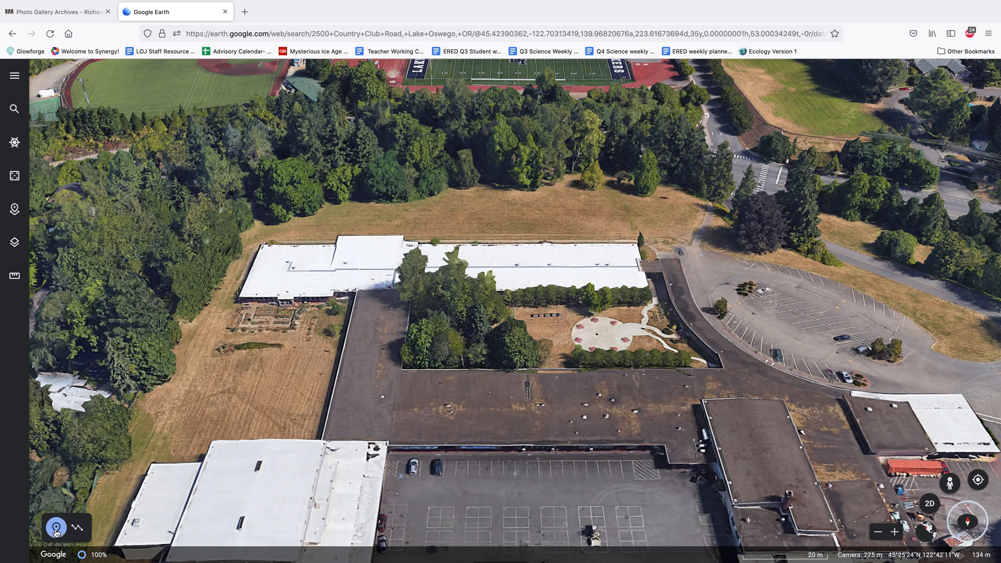
{"action": "left_click", "coordinate": [599, 334]}
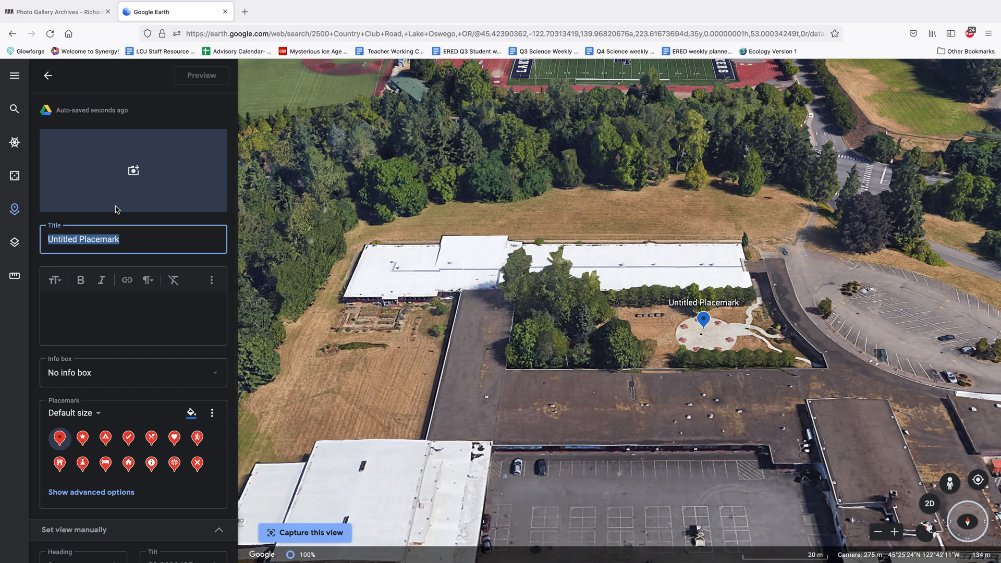
{"action": "type", "text": "LOJHS"}
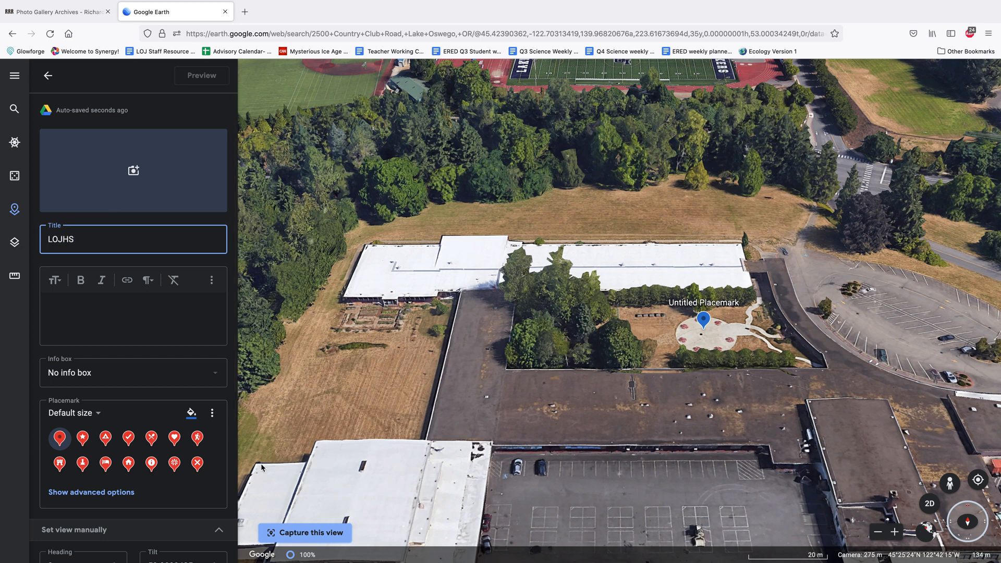
Step: Capture a wider tilted view of the school and its sports field for the LOJHS placemark and leave its editor
{"action": "left_click", "coordinate": [301, 532]}
{"action": "scroll", "coordinate": [234, 526], "scroll_direction": "down", "scroll_amount": 3}
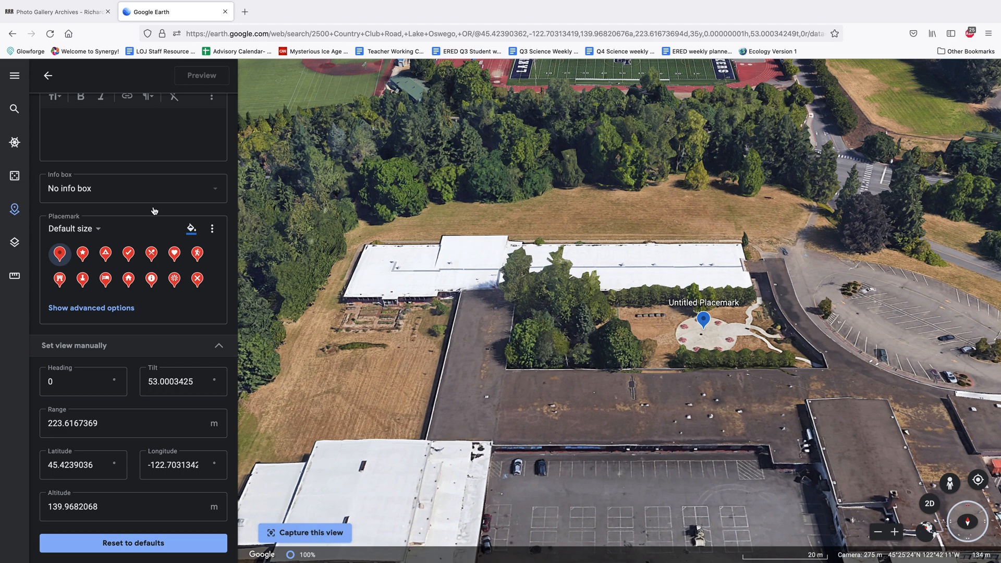
{"action": "scroll", "coordinate": [153, 207], "scroll_direction": "up", "scroll_amount": 3}
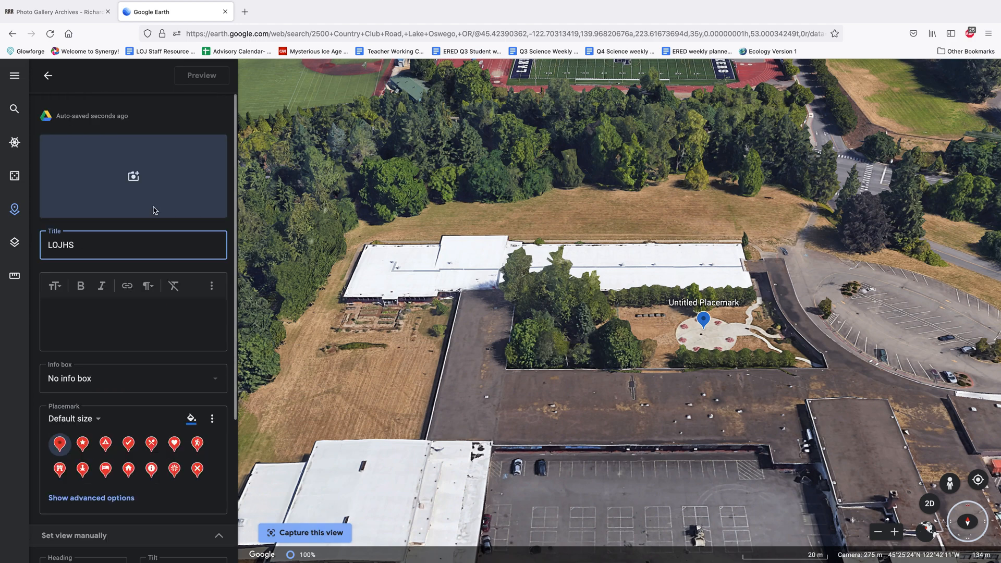
{"action": "left_click", "coordinate": [154, 312]}
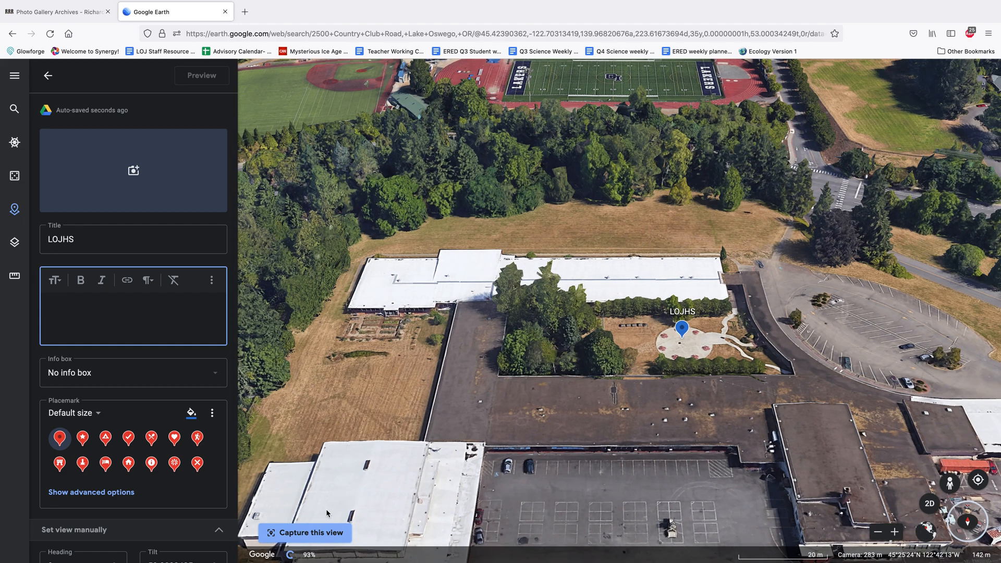
{"action": "left_click", "coordinate": [307, 532]}
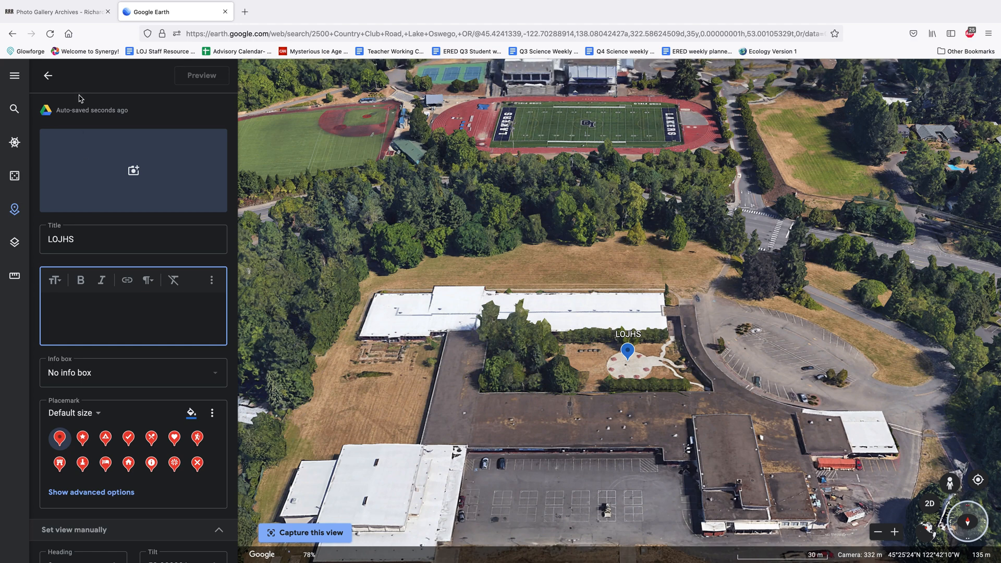
{"action": "left_click", "coordinate": [50, 76]}
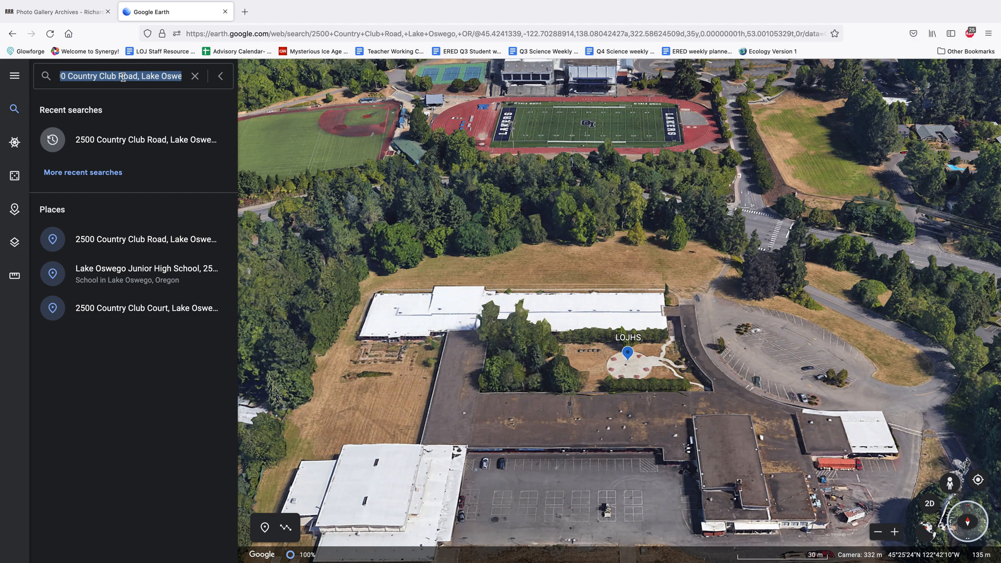
Step: Search for madras oregon, fly to the city and dismiss its information card
{"action": "type", "text": "madras"}
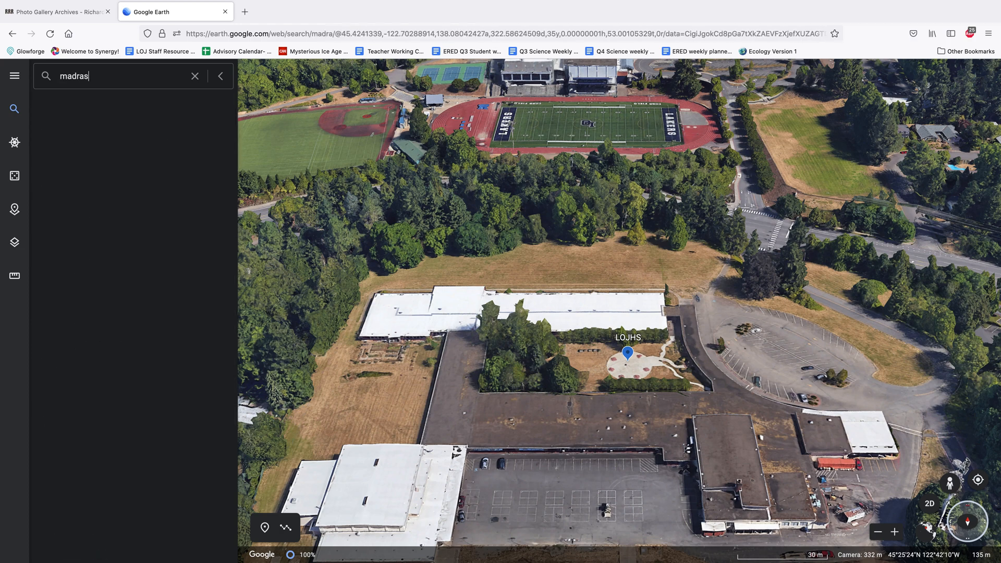
{"action": "type", "text": " oregon"}
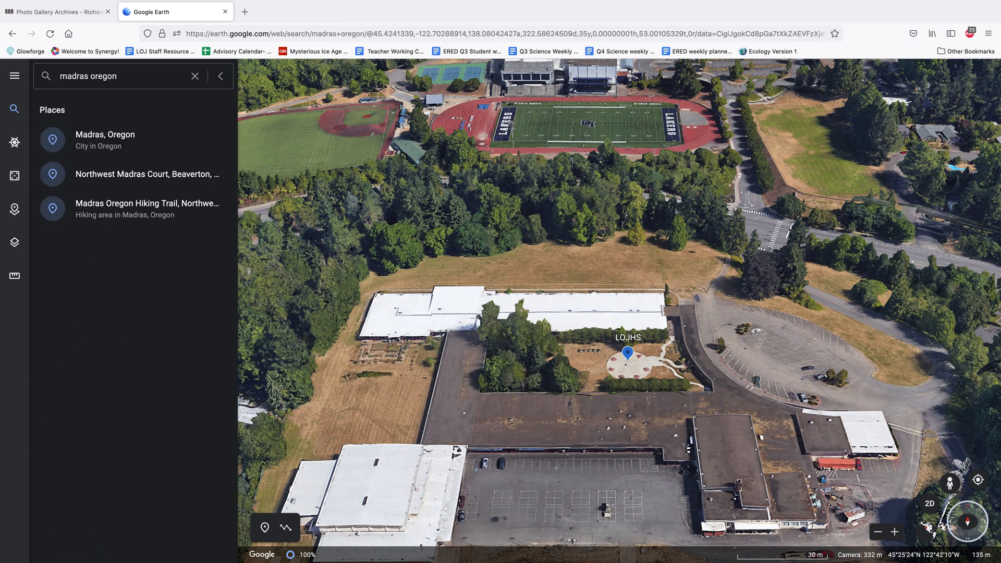
{"action": "key", "text": "Return"}
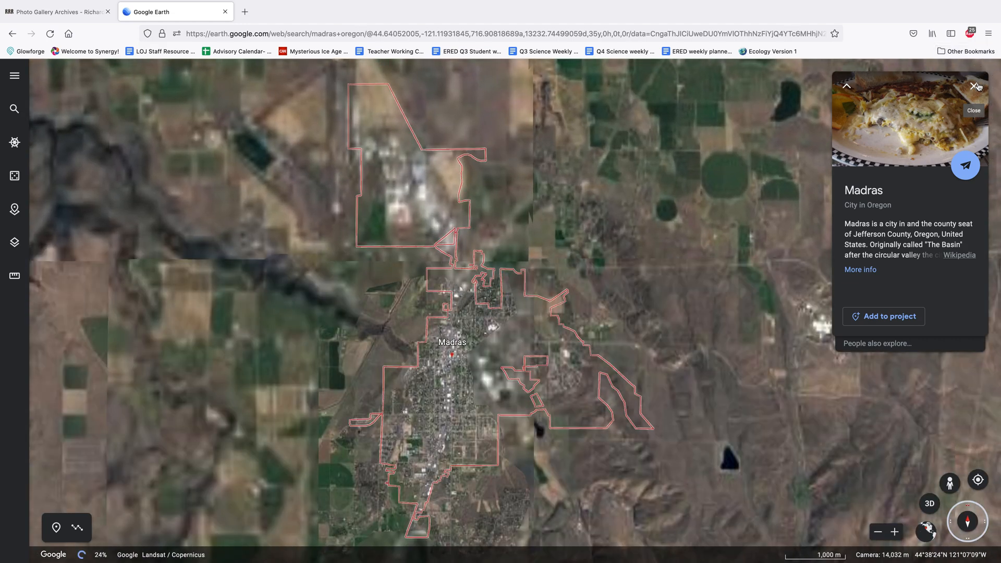
{"action": "left_click", "coordinate": [973, 86]}
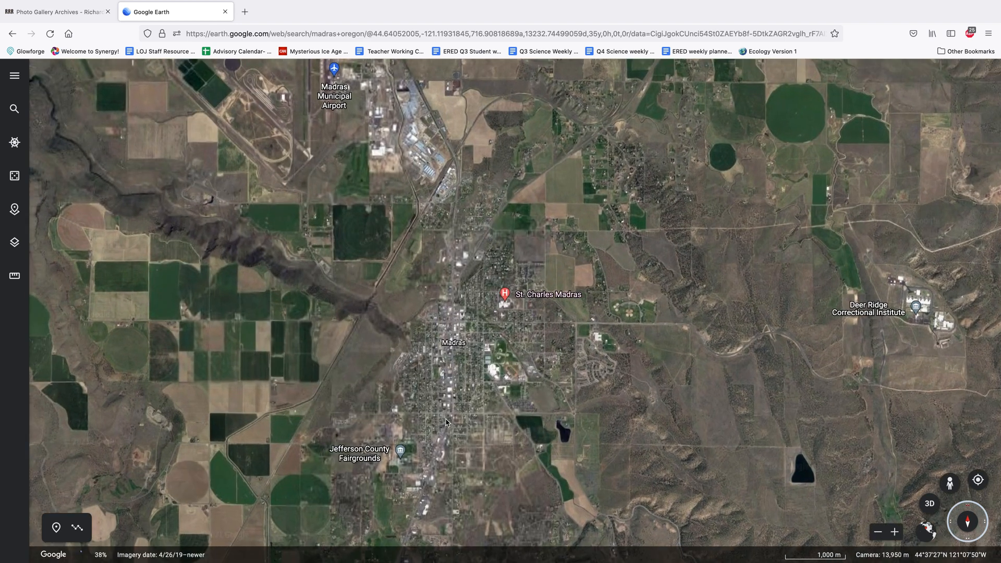
Step: Look closer at Madras, try tilting the view and return it to the flat 2D view
{"action": "scroll", "coordinate": [446, 422], "scroll_direction": "up", "scroll_amount": 2}
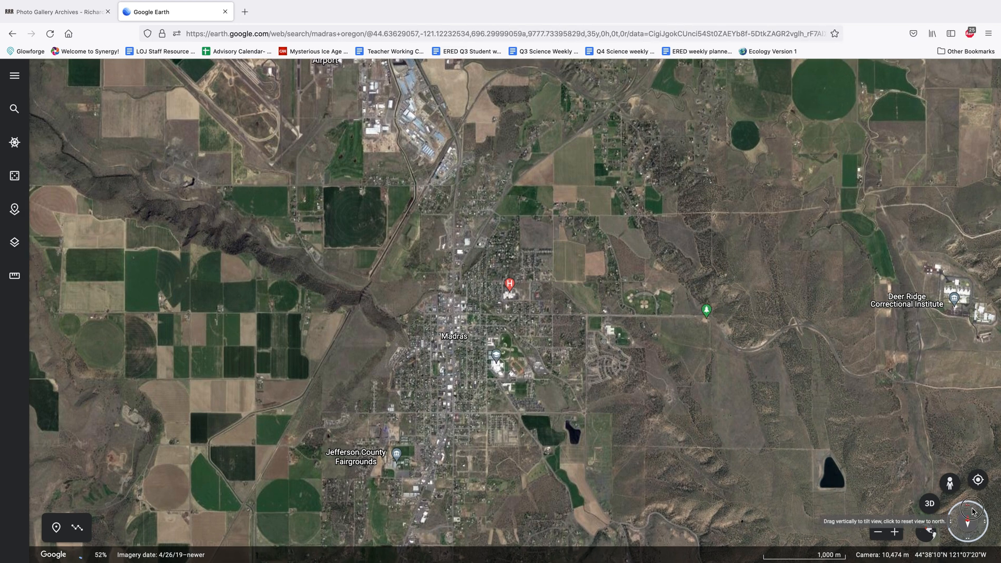
{"action": "left_click_drag", "start_coordinate": [973, 520], "coordinate": [973, 512]}
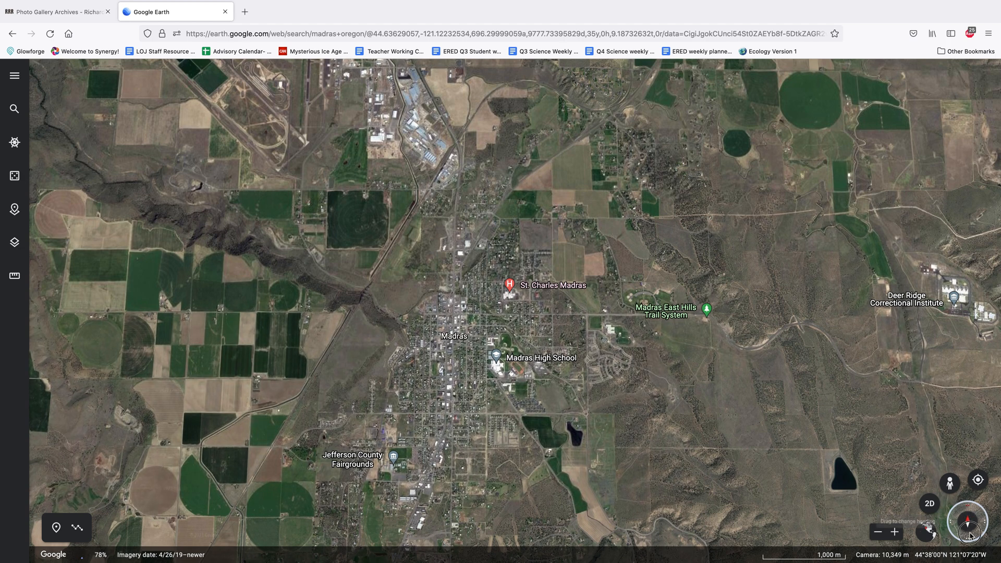
{"action": "left_click", "coordinate": [933, 507]}
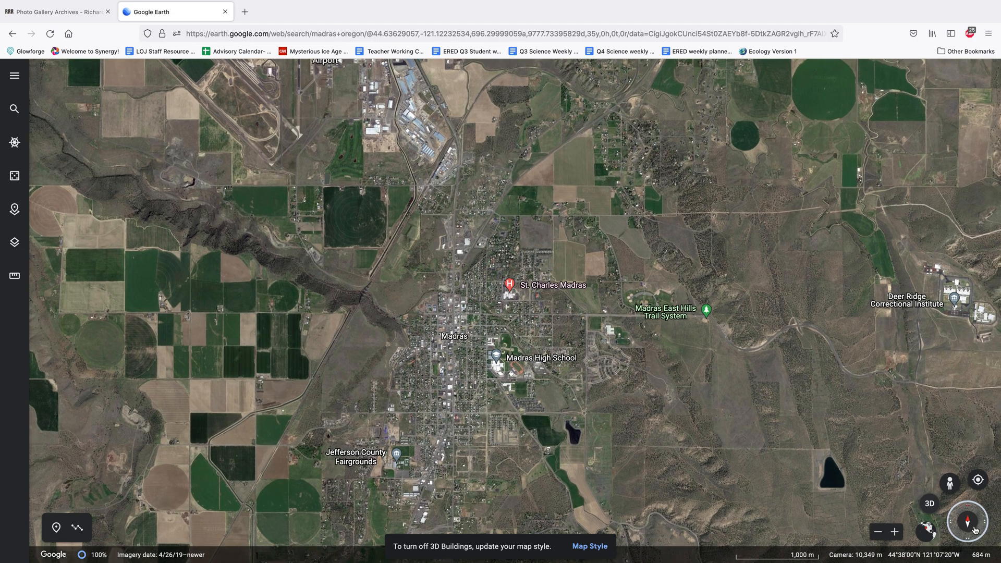
Step: Add a placemark titled Madras at the city, seen in a strongly tilted 3D view toward the horizon
{"action": "left_click_drag", "start_coordinate": [976, 526], "coordinate": [999, 438]}
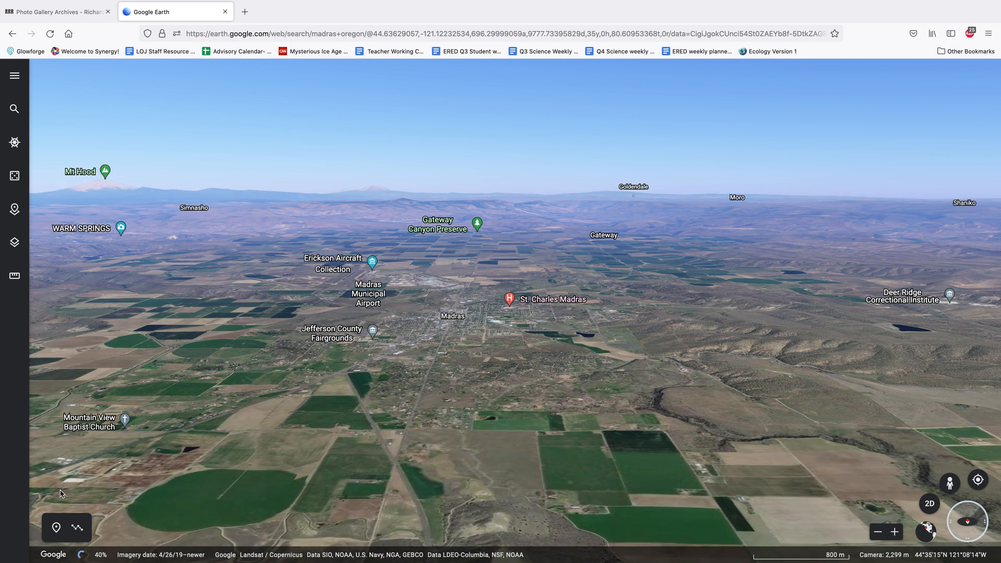
{"action": "left_click", "coordinate": [56, 529]}
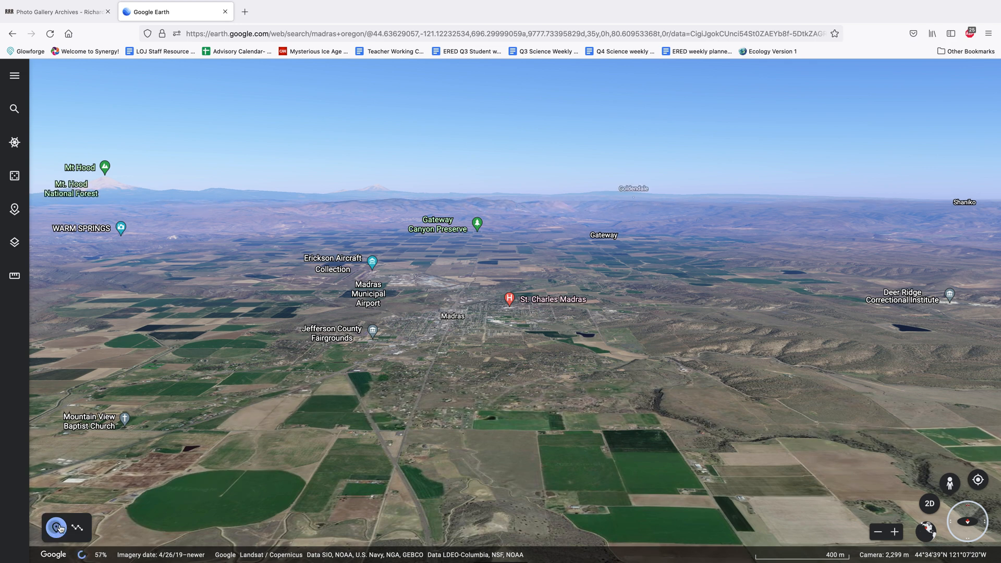
{"action": "left_click", "coordinate": [56, 527]}
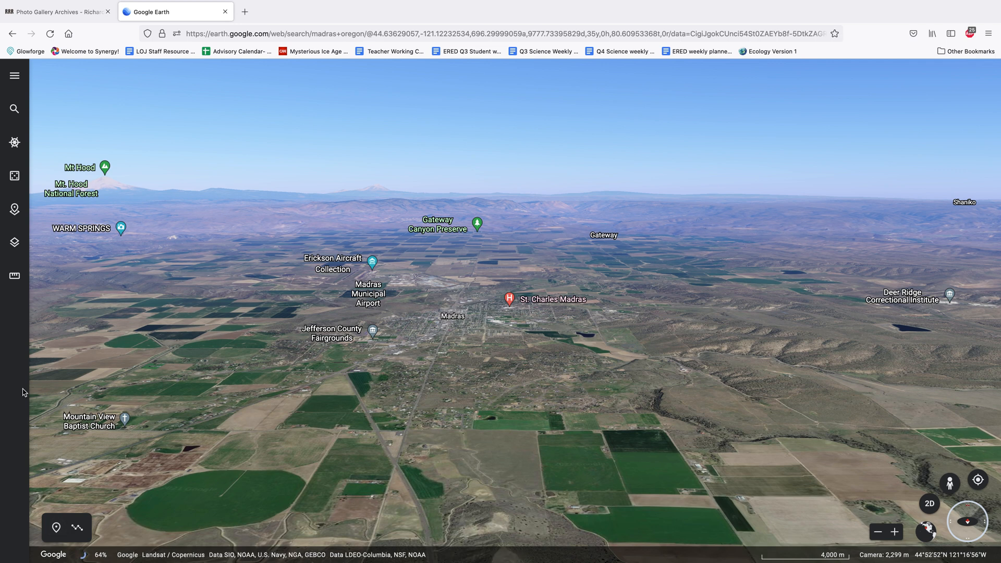
{"action": "left_click", "coordinate": [56, 530]}
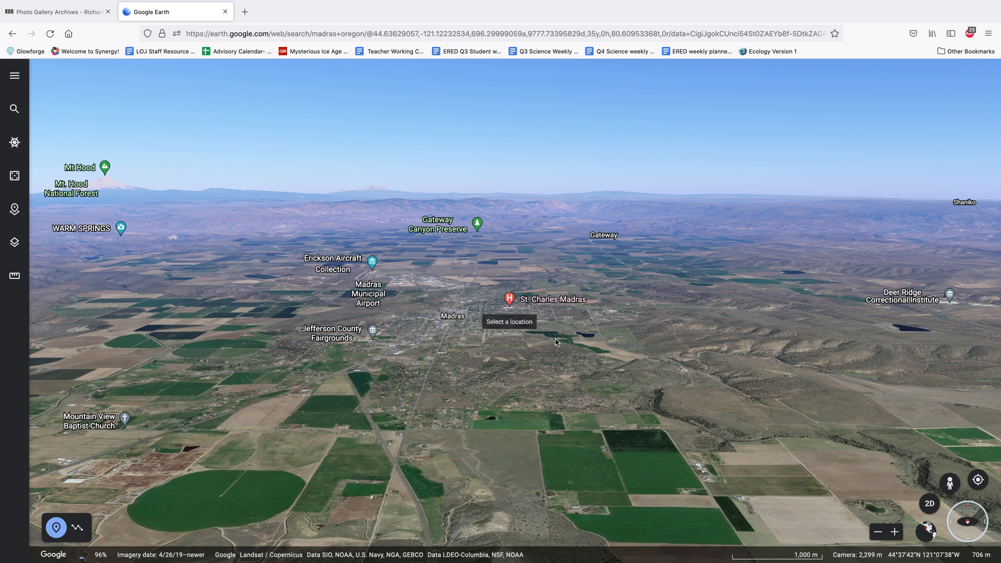
{"action": "left_click", "coordinate": [465, 318]}
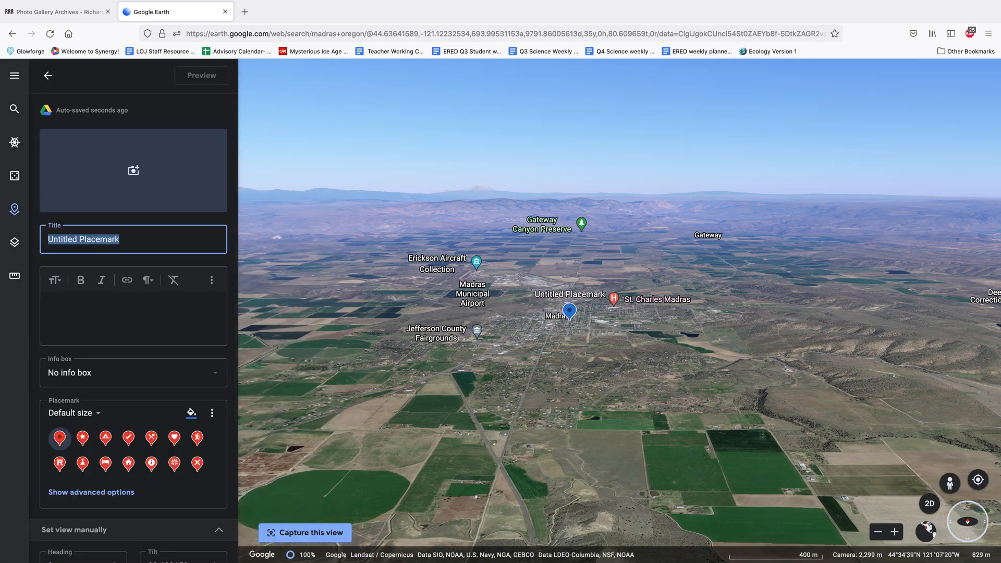
{"action": "type", "text": "Madras"}
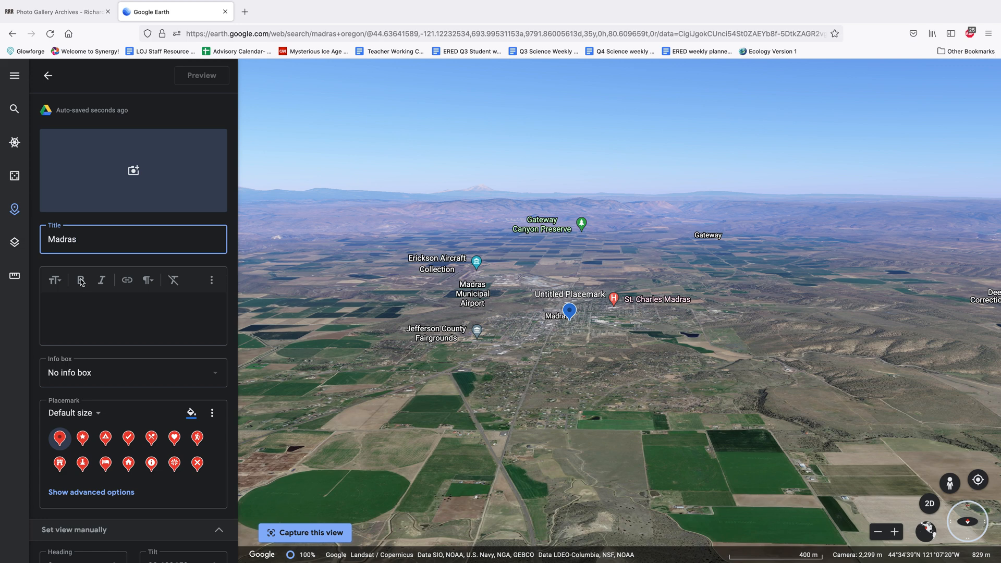
{"action": "key", "text": "Tab"}
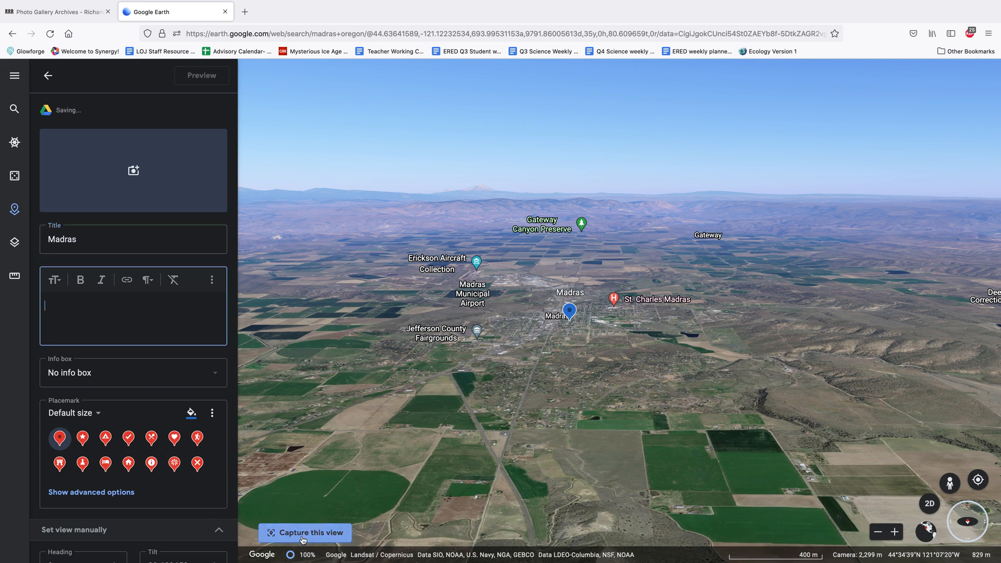
Step: Capture the current tilted view over the city for the Madras placemark
{"action": "left_click", "coordinate": [305, 532]}
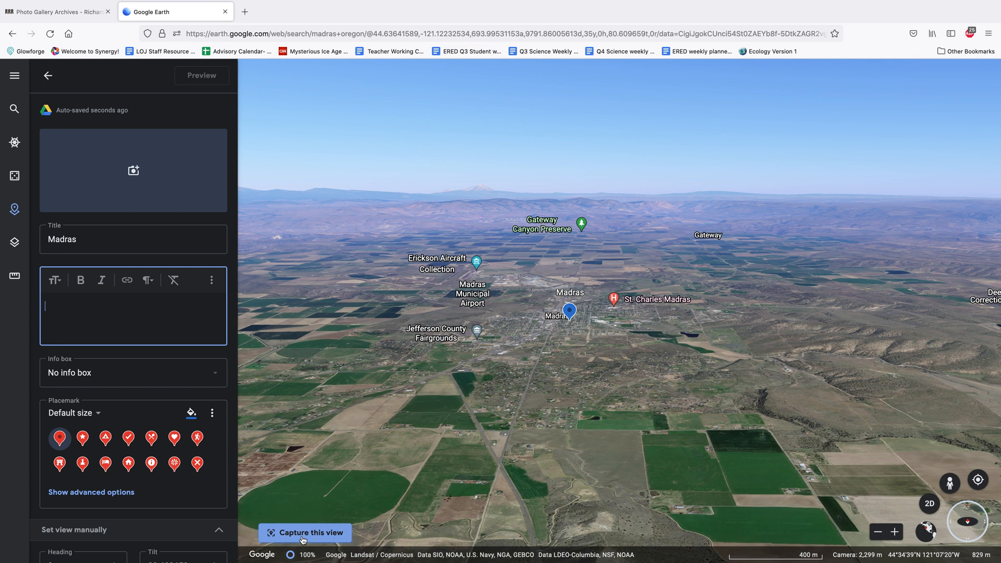
{"action": "left_click", "coordinate": [154, 334]}
{"action": "left_click", "coordinate": [71, 79]}
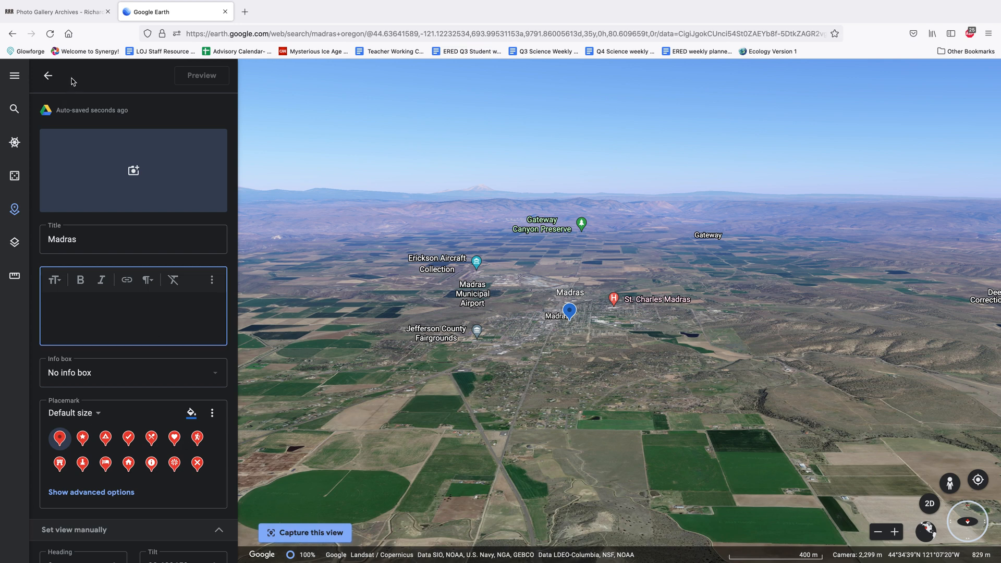
{"action": "scroll", "coordinate": [84, 110], "scroll_direction": "up", "scroll_amount": 2}
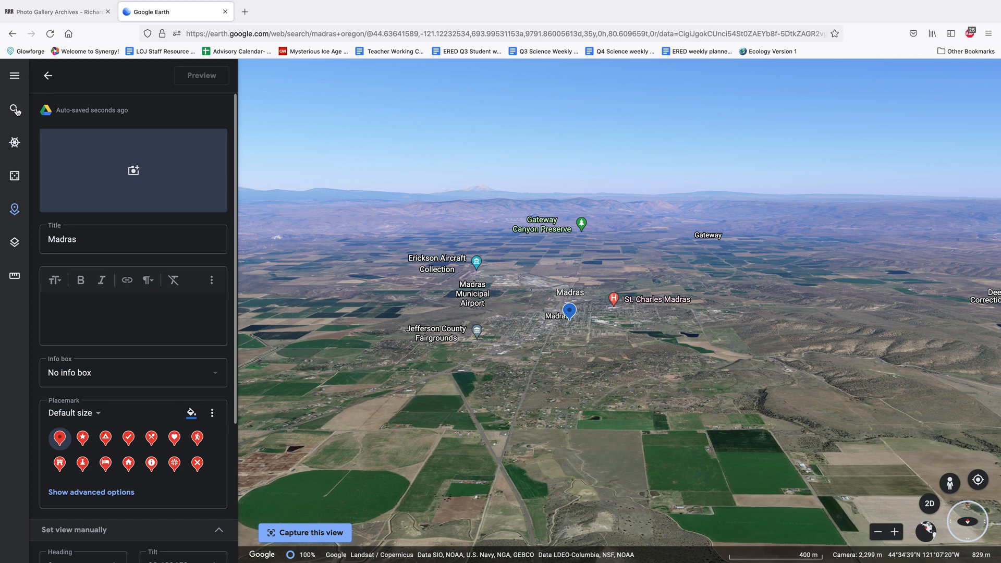
Step: Search for the coordinates N 44 43.956 W 120 58.564 and fly to that location
{"action": "left_click", "coordinate": [48, 76]}
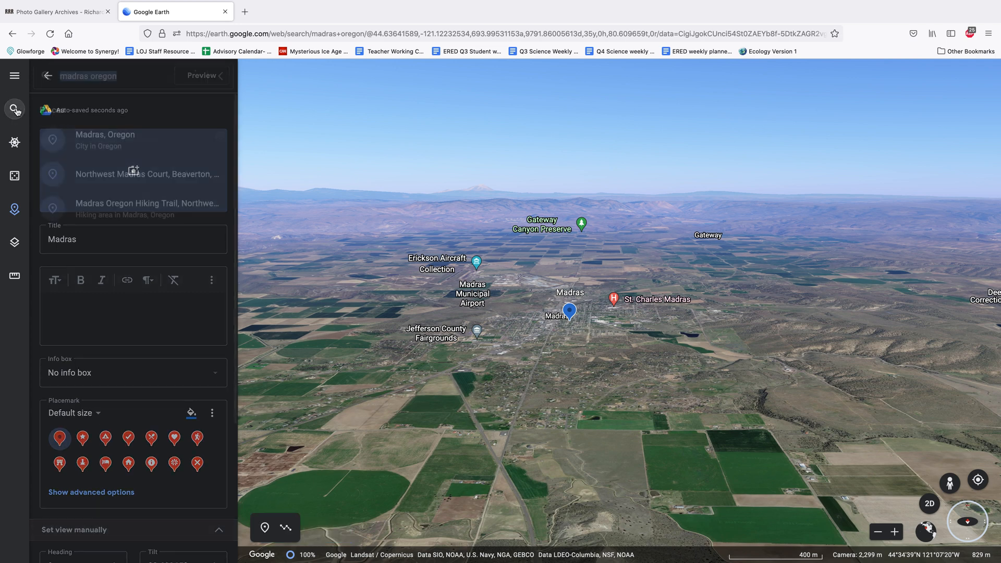
{"action": "left_click", "coordinate": [97, 76]}
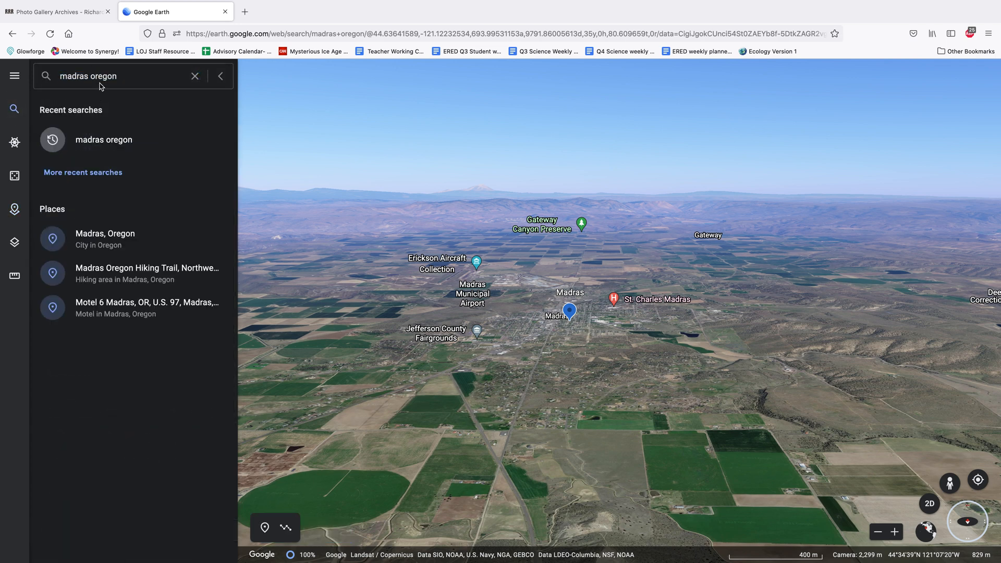
{"action": "triple_click", "coordinate": [94, 76]}
{"action": "type", "text": "N 44 43.956 W 120 58.564"}
{"action": "key", "text": "Return"}
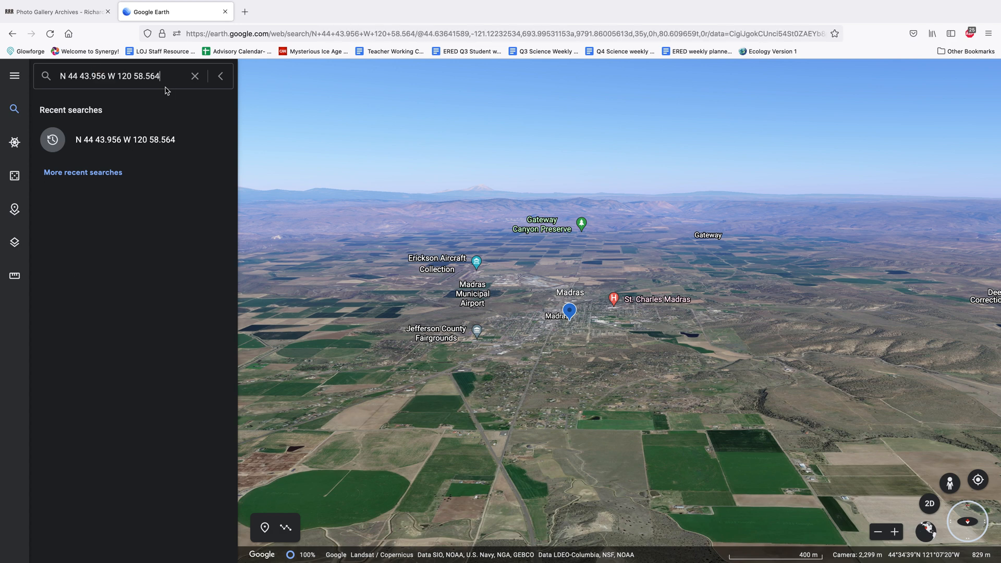
{"action": "key", "text": "Return"}
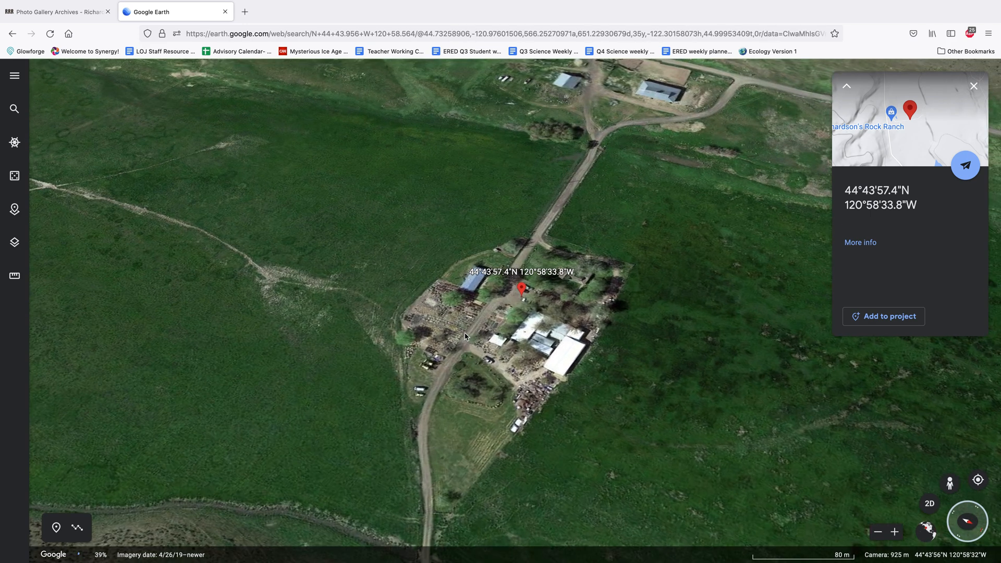
Step: Frame the ranch buildings and rock yards closely and dismiss the location's information card
{"action": "scroll", "coordinate": [466, 336], "scroll_direction": "up", "scroll_amount": 2}
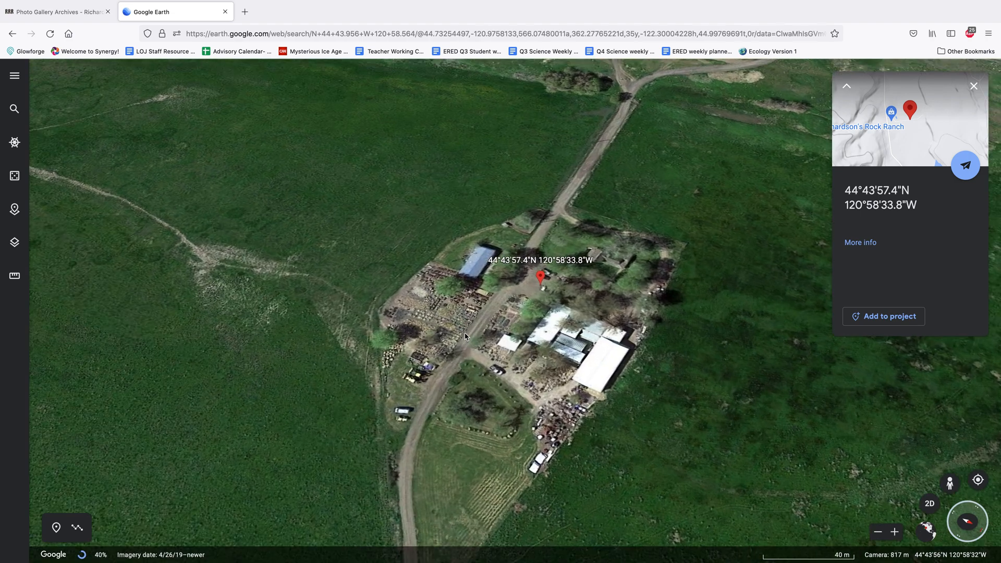
{"action": "scroll", "coordinate": [466, 337], "scroll_direction": "up", "scroll_amount": 2}
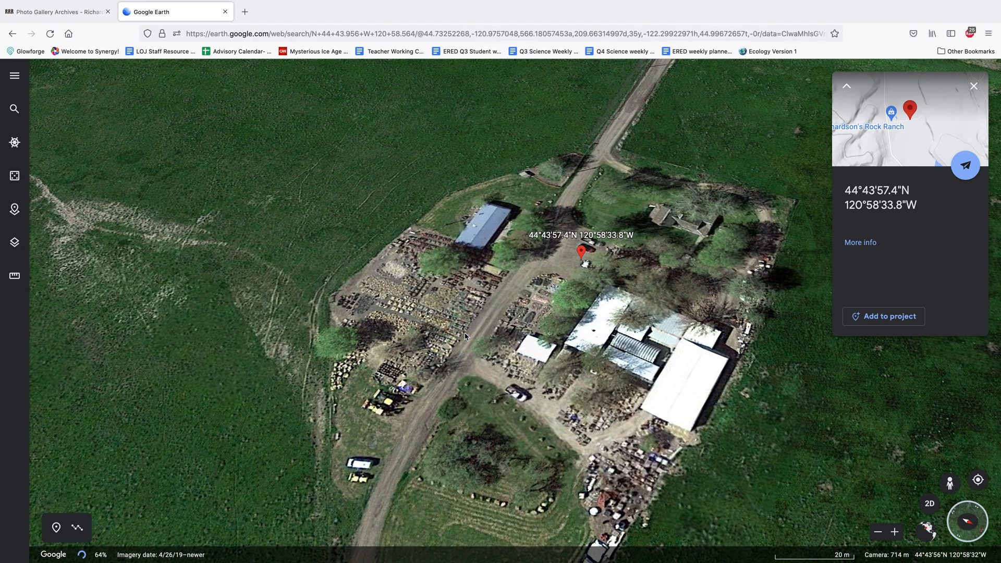
{"action": "scroll", "coordinate": [490, 429], "scroll_direction": "up", "scroll_amount": 1}
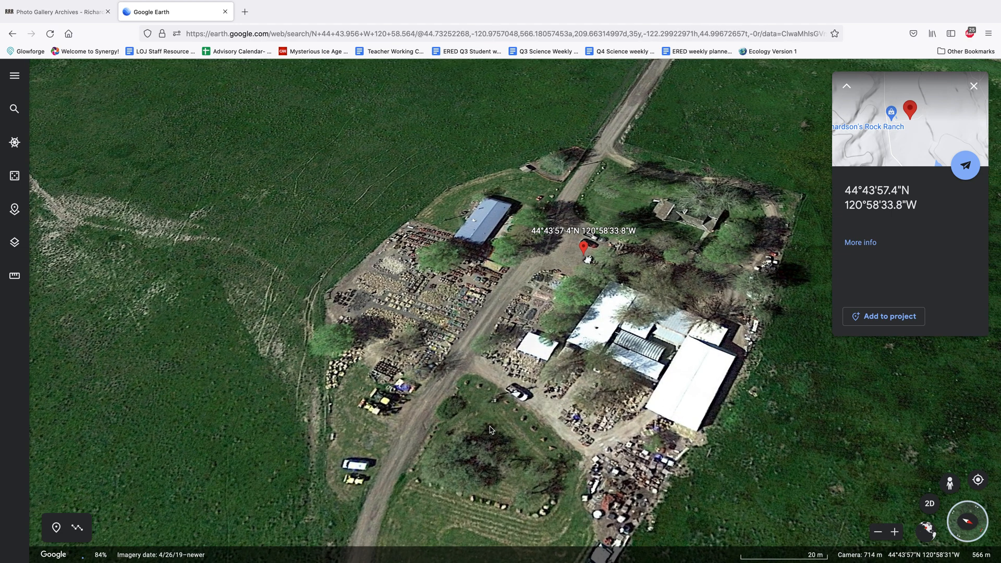
{"action": "scroll", "coordinate": [537, 488], "scroll_direction": "up", "scroll_amount": 1}
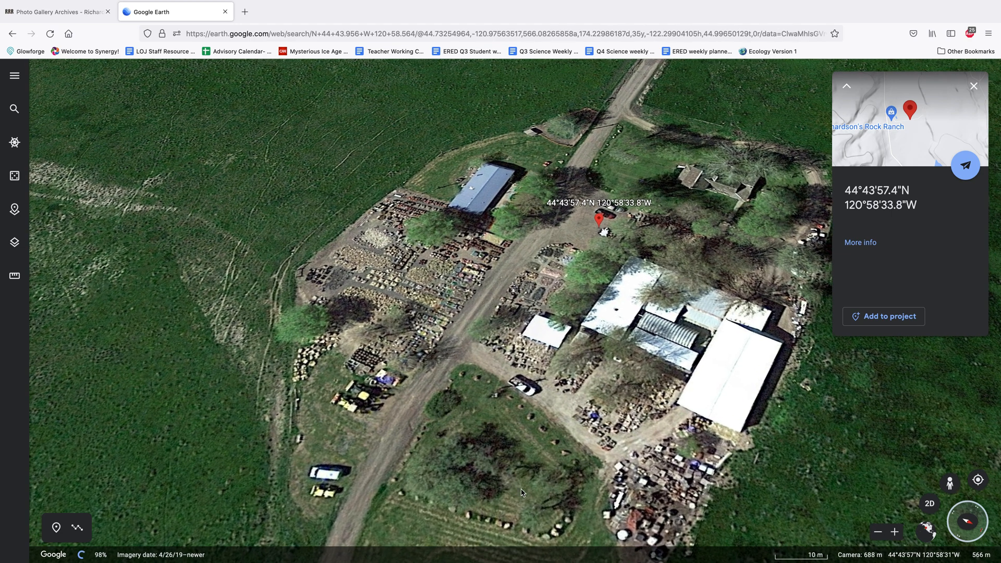
{"action": "left_click_drag", "start_coordinate": [538, 488], "coordinate": [599, 452]}
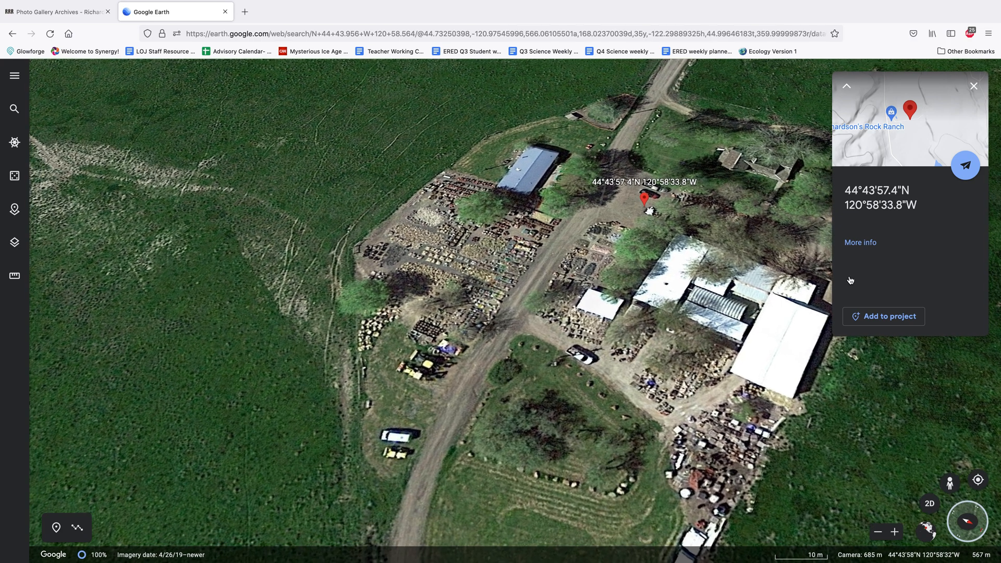
{"action": "left_click", "coordinate": [972, 87]}
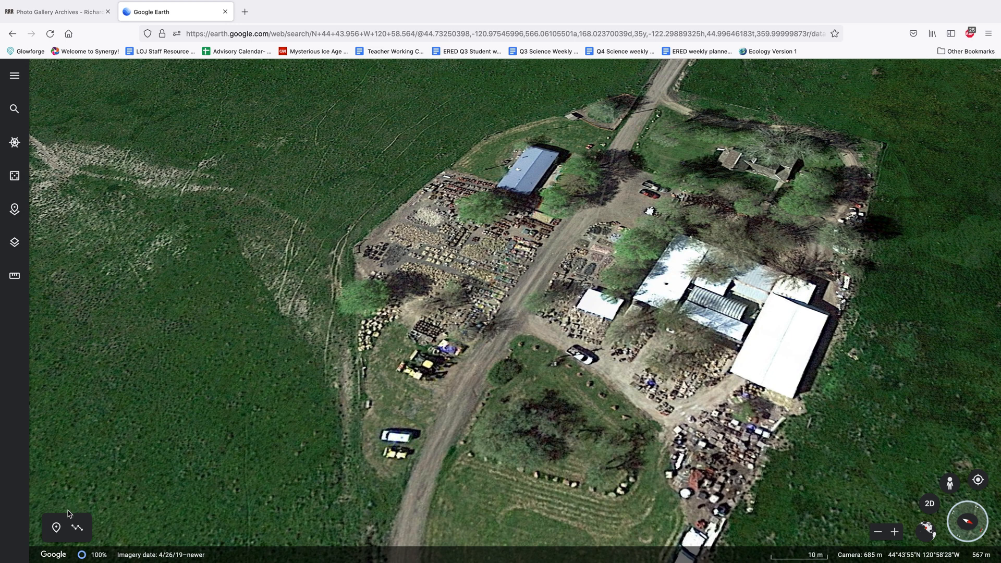
Step: Add a placemark titled Richardsons's Recreational Ranch beside the dirt road between the yards, capture the current view for it and leave its editor
{"action": "left_click", "coordinate": [56, 527]}
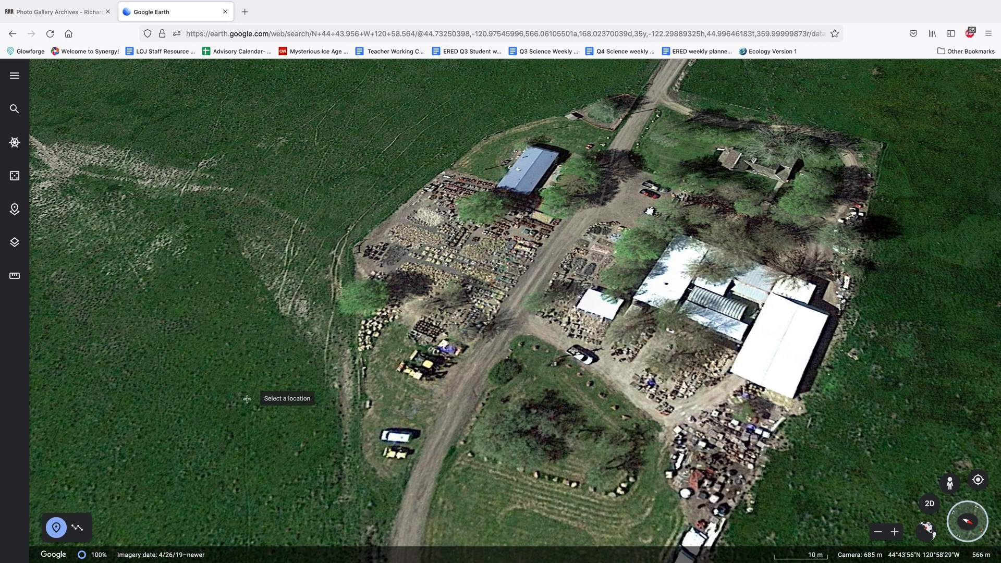
{"action": "left_click", "coordinate": [565, 271]}
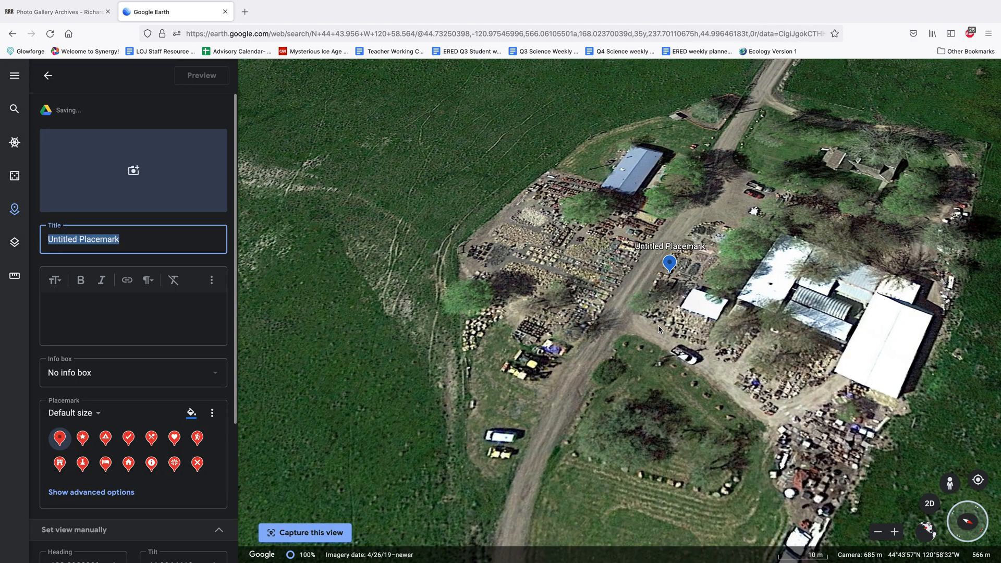
{"action": "type", "text": "R"}
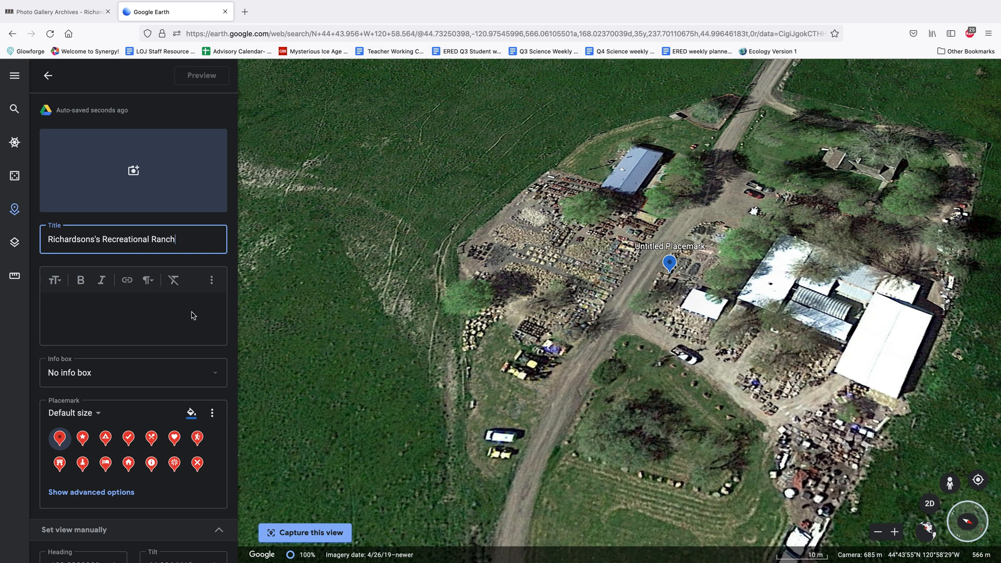
{"action": "left_click", "coordinate": [174, 311]}
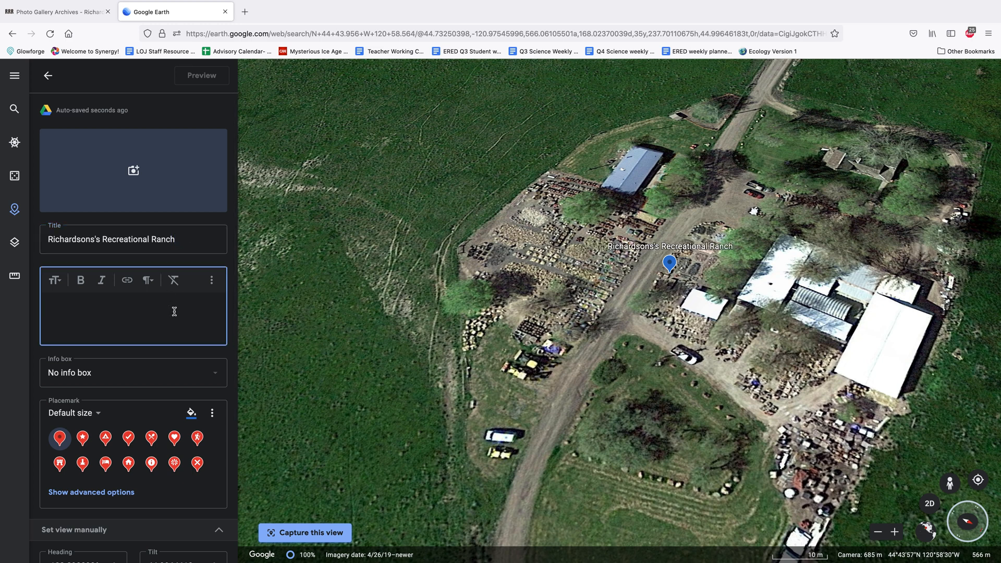
{"action": "left_click", "coordinate": [316, 531]}
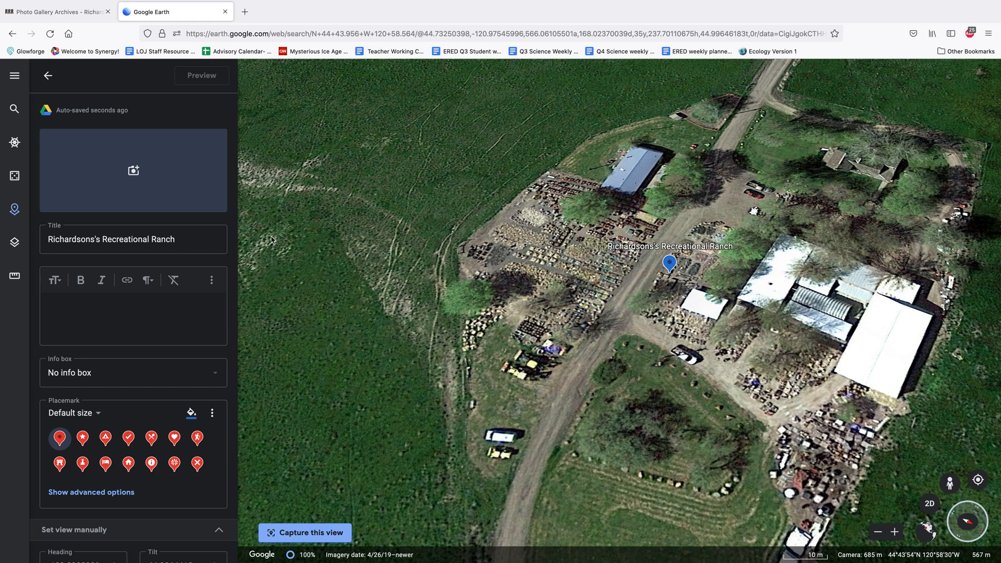
{"action": "left_click", "coordinate": [48, 76]}
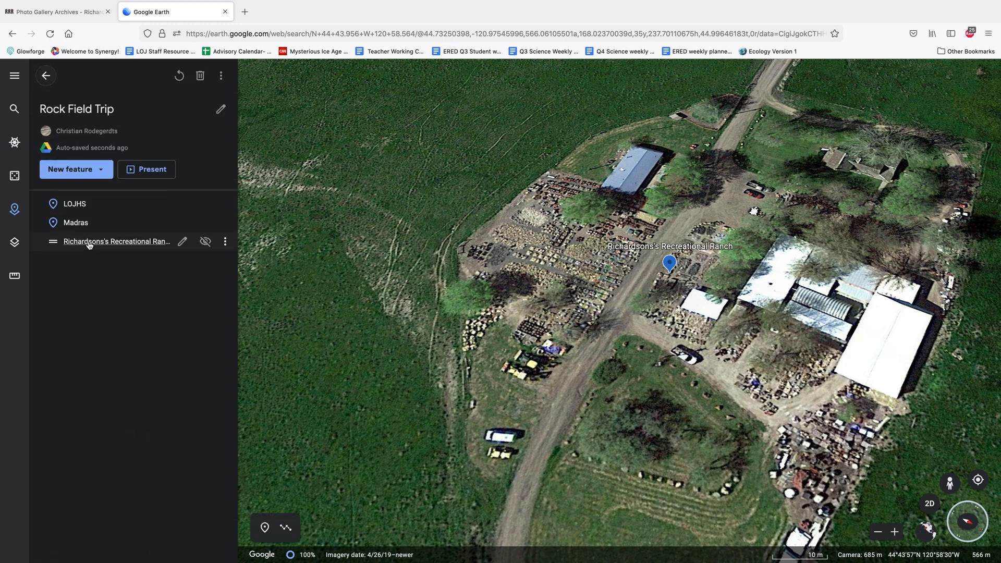
Step: Fly to the LOJHS and Madras placemarks from the project to check their captured views
{"action": "left_click", "coordinate": [76, 208]}
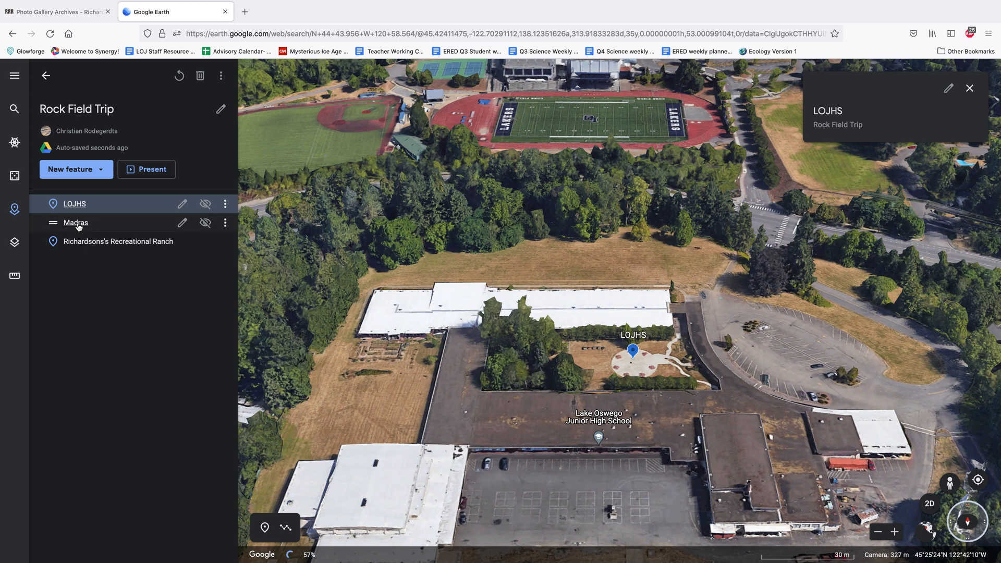
{"action": "left_click", "coordinate": [77, 224]}
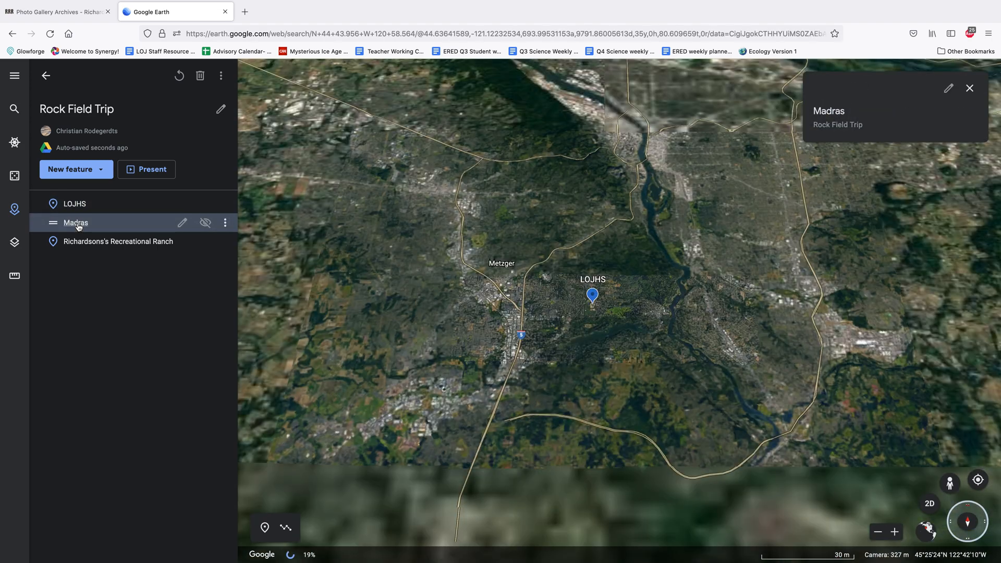